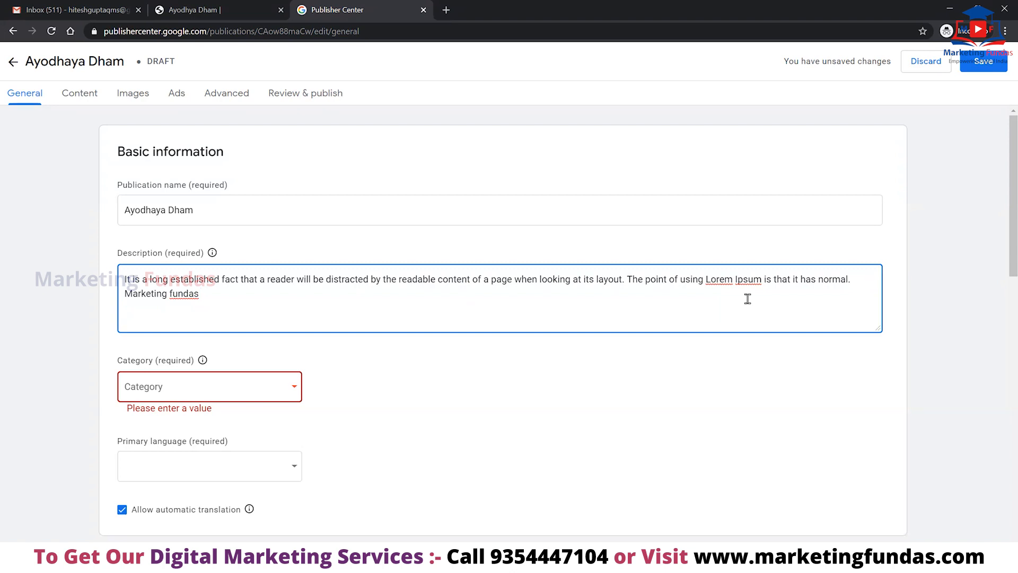
Finish the description with 'provides free digital marketing course online' and choose News & Politics as category.
type("rovides free digital marketing course online.")
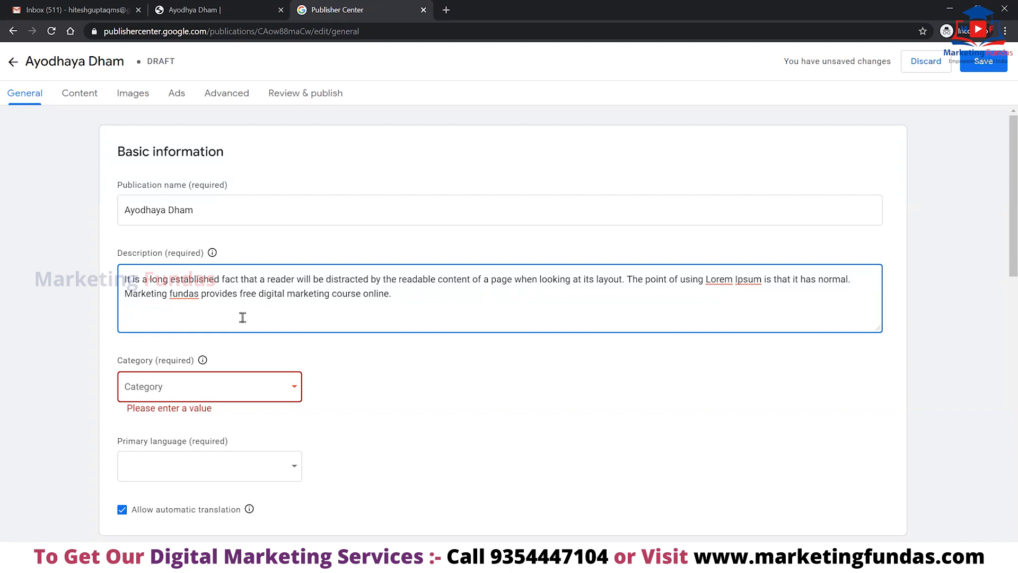
left_click(259, 387)
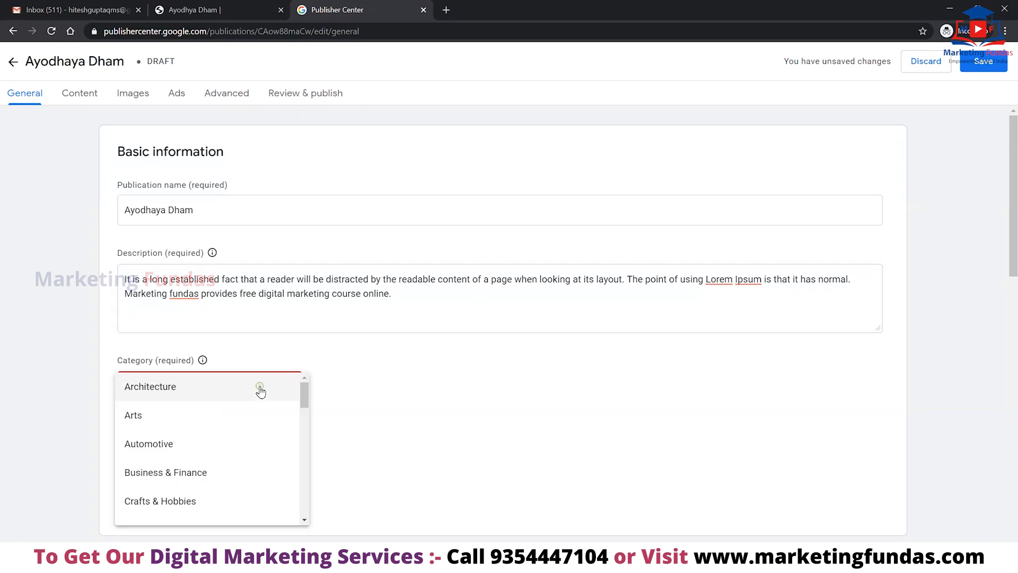
scroll(260, 391, "down", 2)
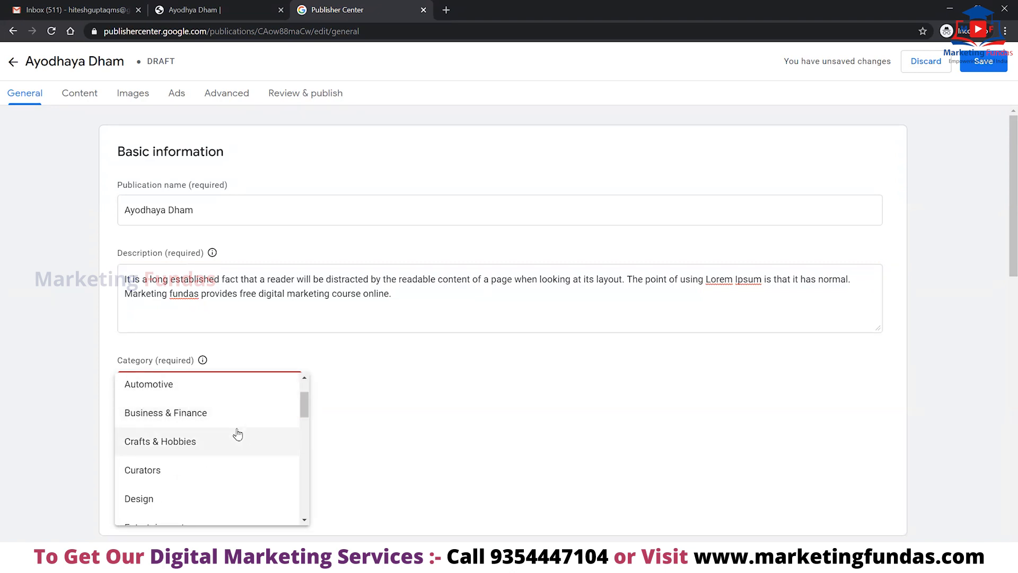
scroll(236, 438, "down", 1)
scroll(236, 437, "down", 6)
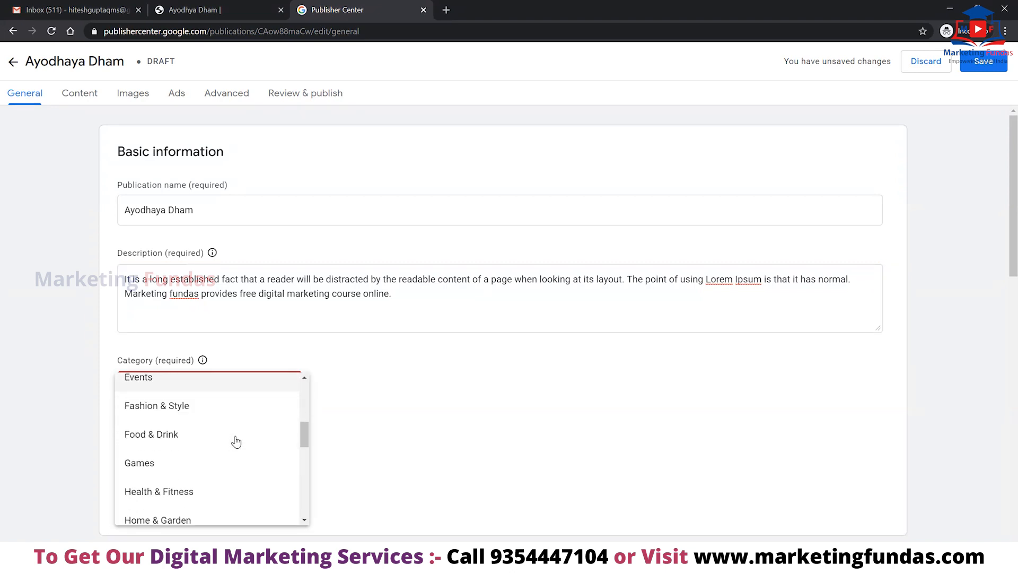
scroll(236, 440, "down", 1)
scroll(236, 441, "down", 3)
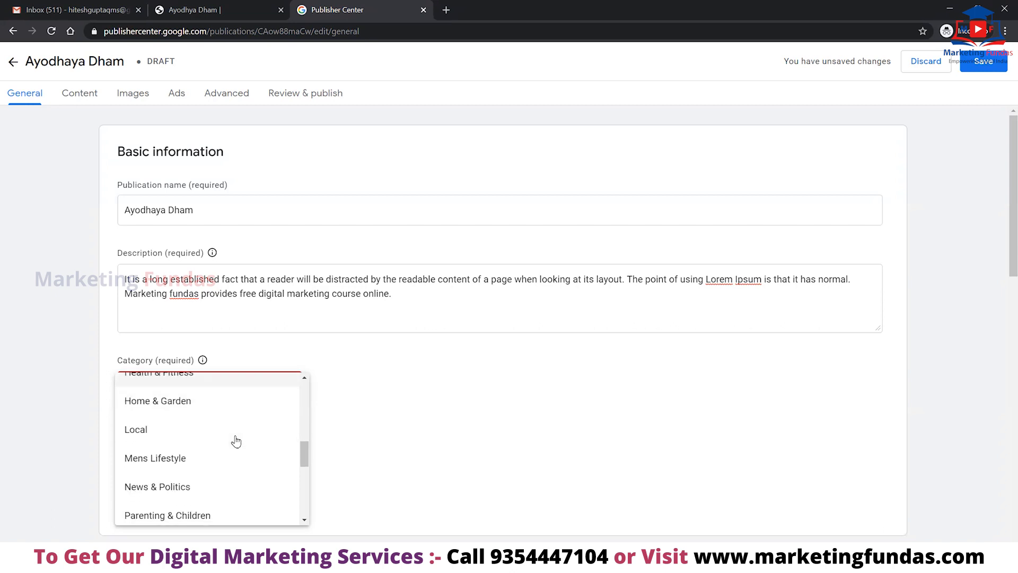
scroll(238, 438, "down", 4)
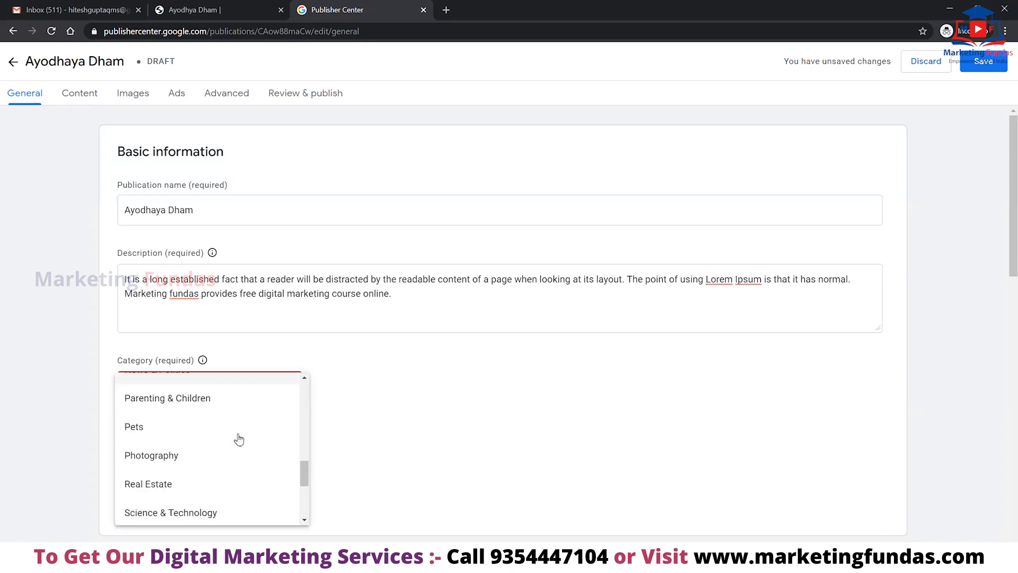
scroll(240, 438, "down", 2)
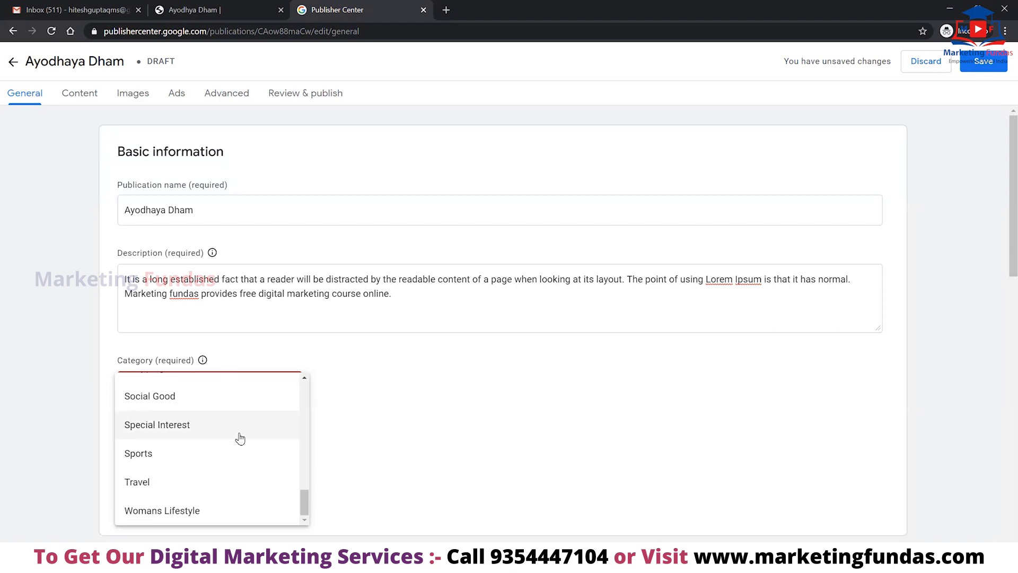
scroll(200, 426, "up", 2)
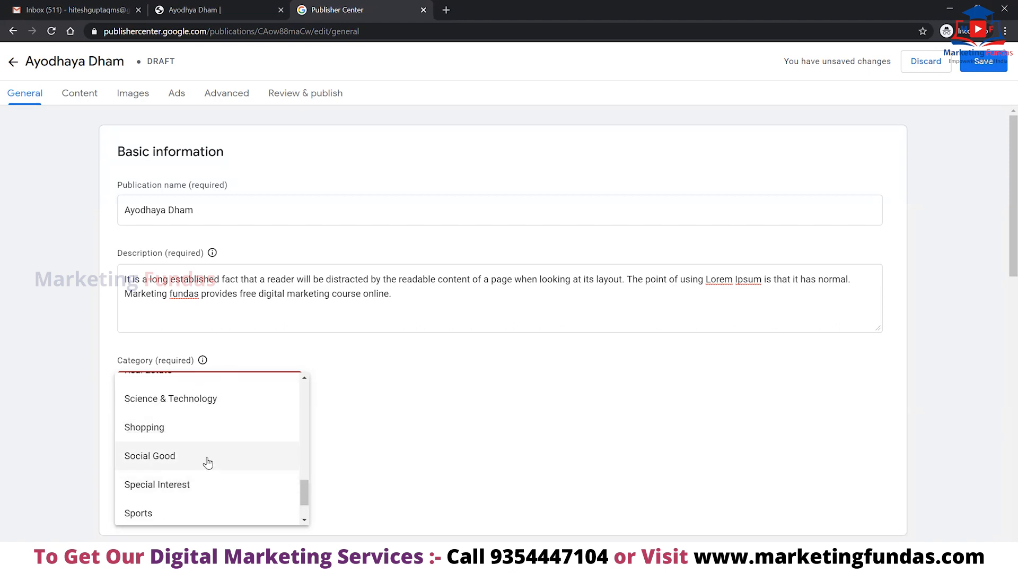
scroll(202, 463, "up", 4)
scroll(188, 448, "up", 1)
left_click(188, 432)
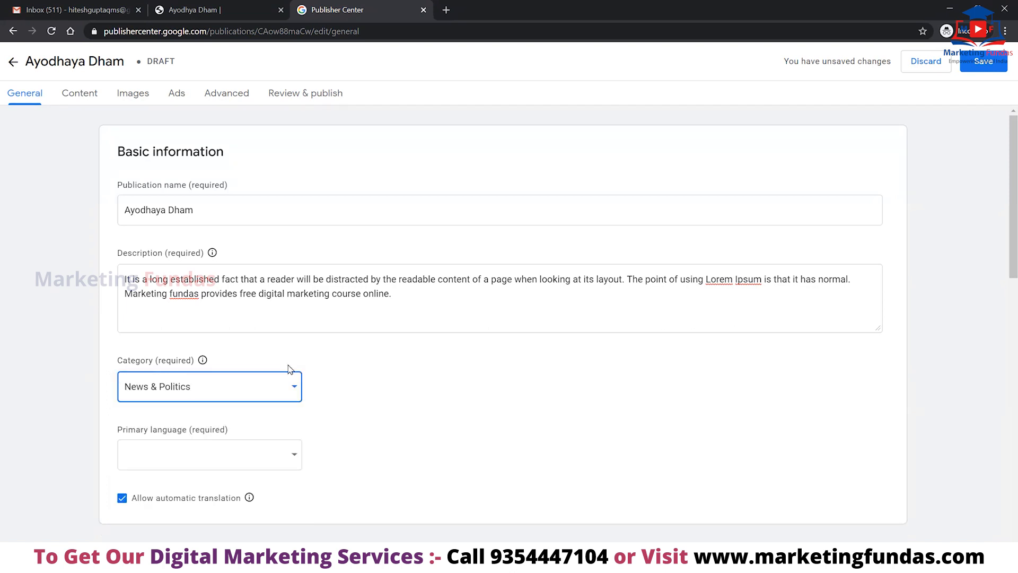
Choose Hindi as the primary language, leaving automatic translation allowed.
scroll(298, 454, "down", 1)
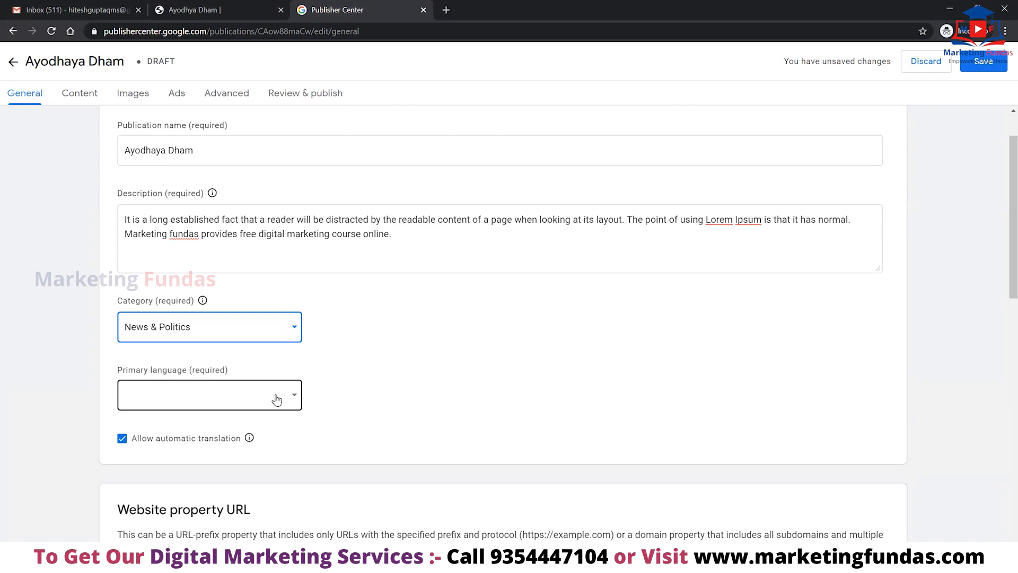
scroll(424, 346, "down", 1)
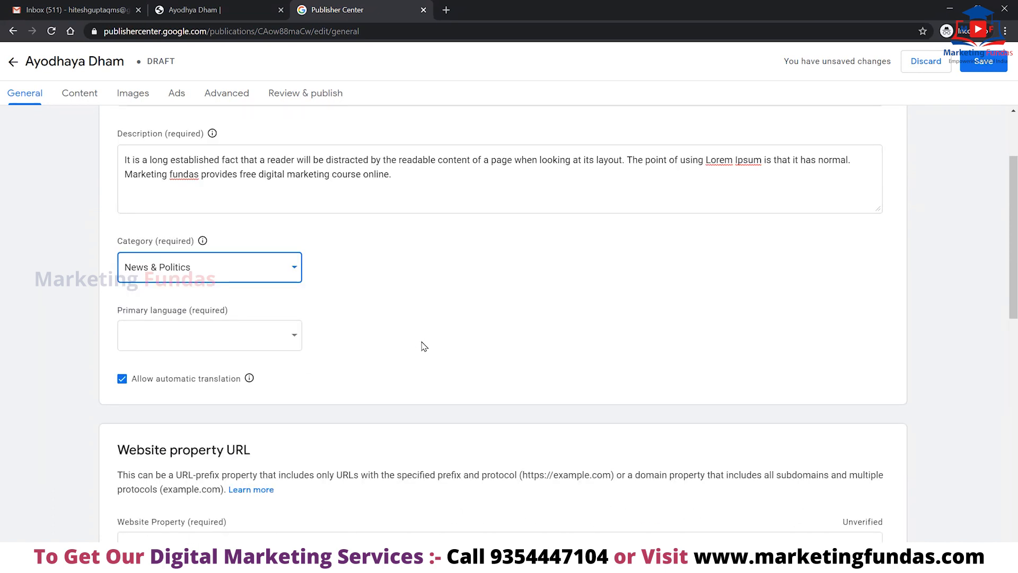
left_click(272, 339)
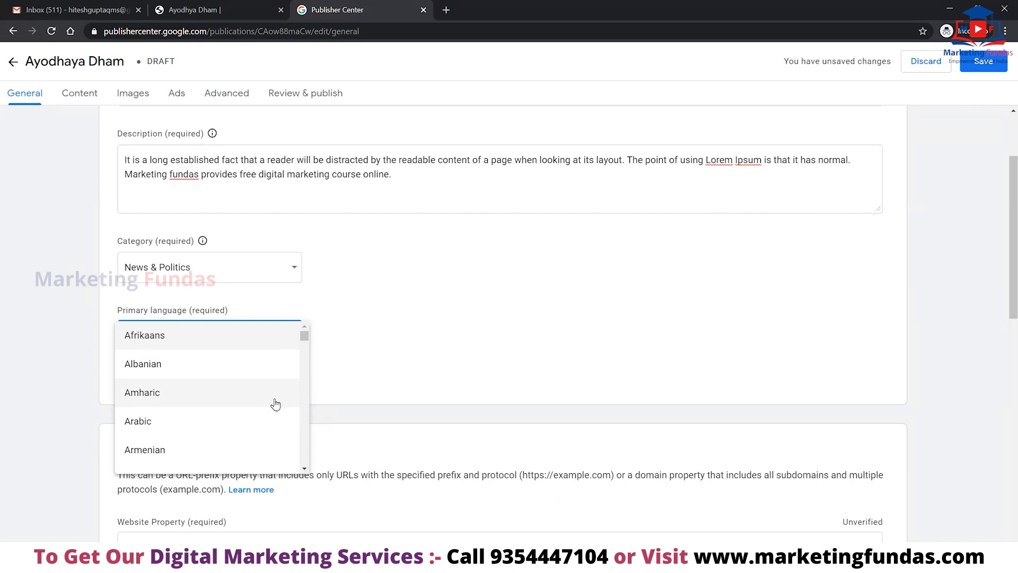
type("hi")
left_click(185, 401)
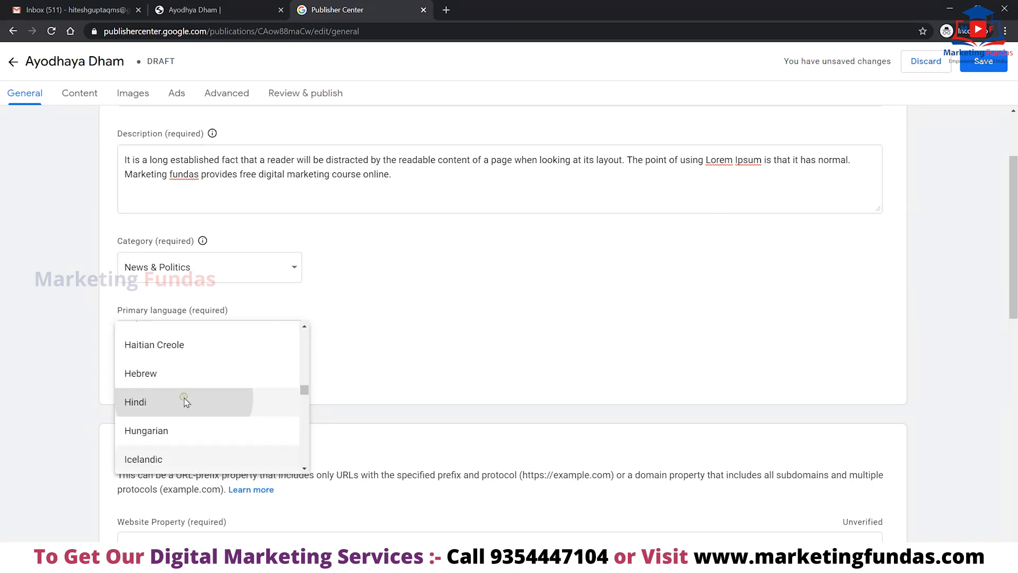
scroll(524, 309, "down", 1)
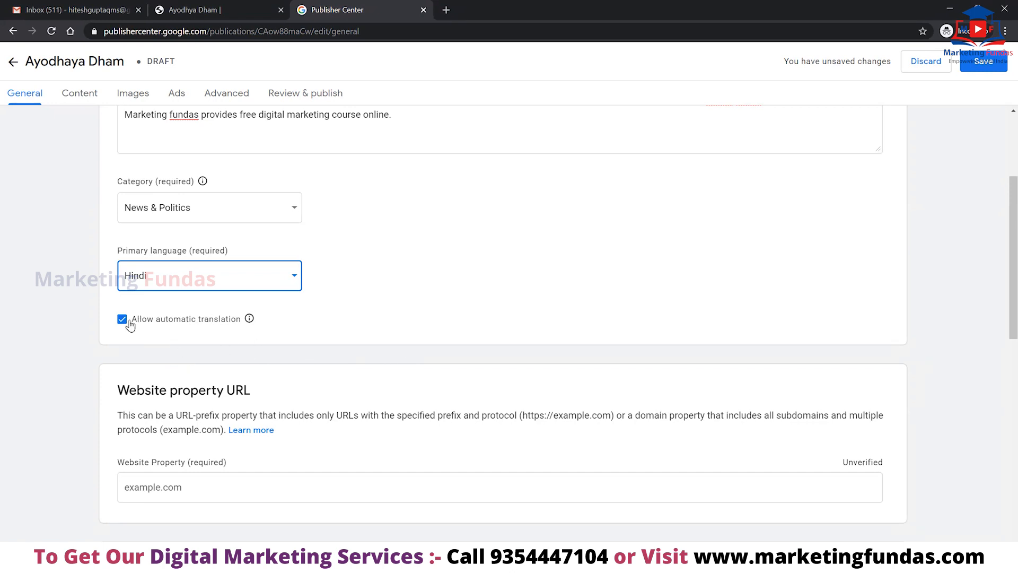
scroll(509, 336, "down", 2)
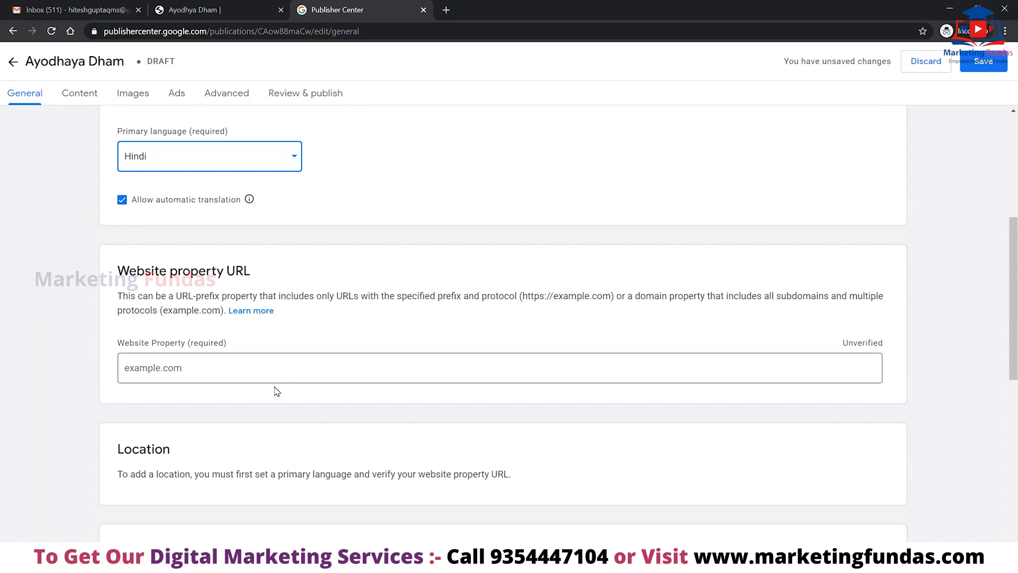
left_click(291, 365)
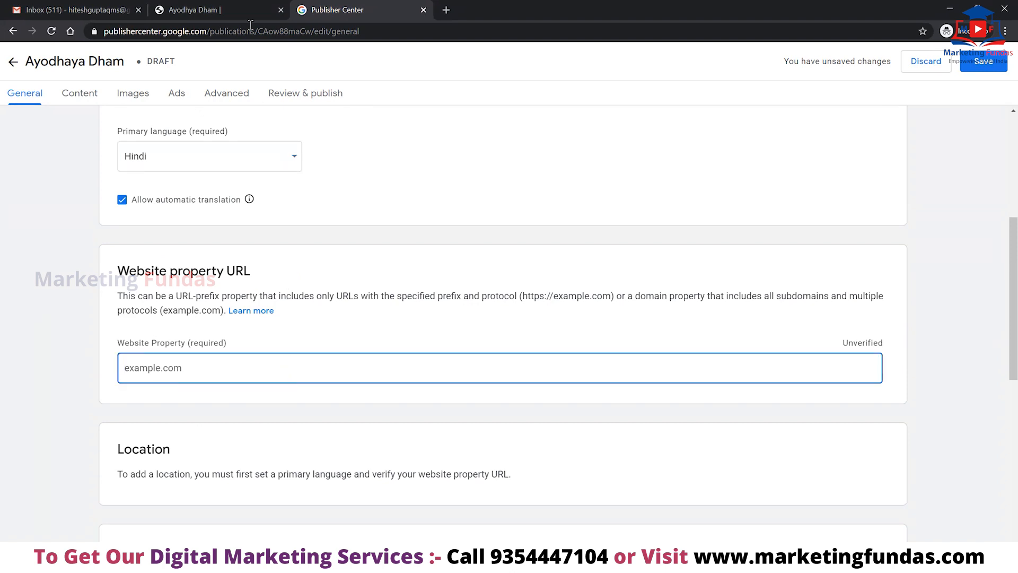
left_click(234, 10)
left_click(269, 32)
key("ctrl+c")
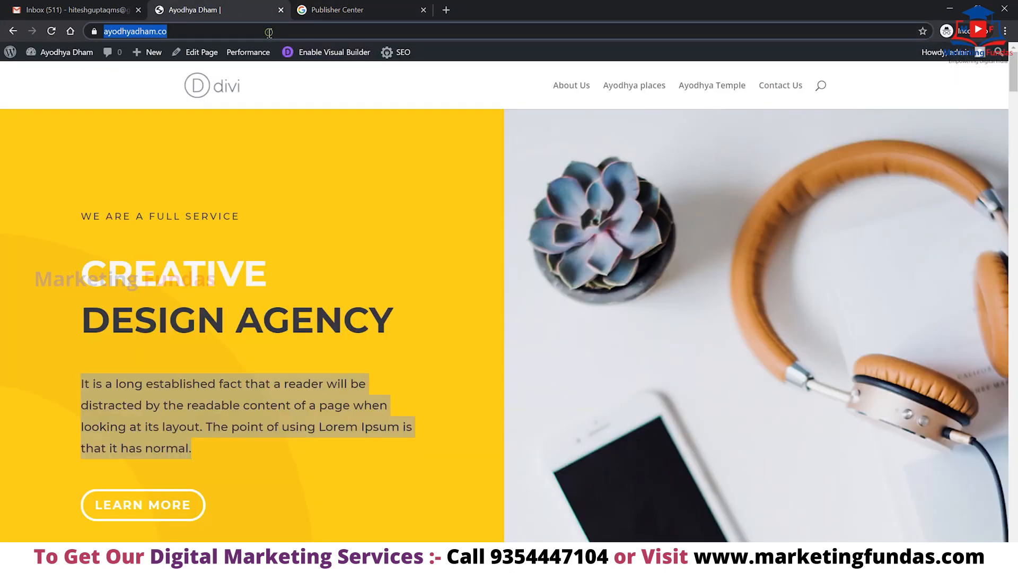
left_click(409, 10)
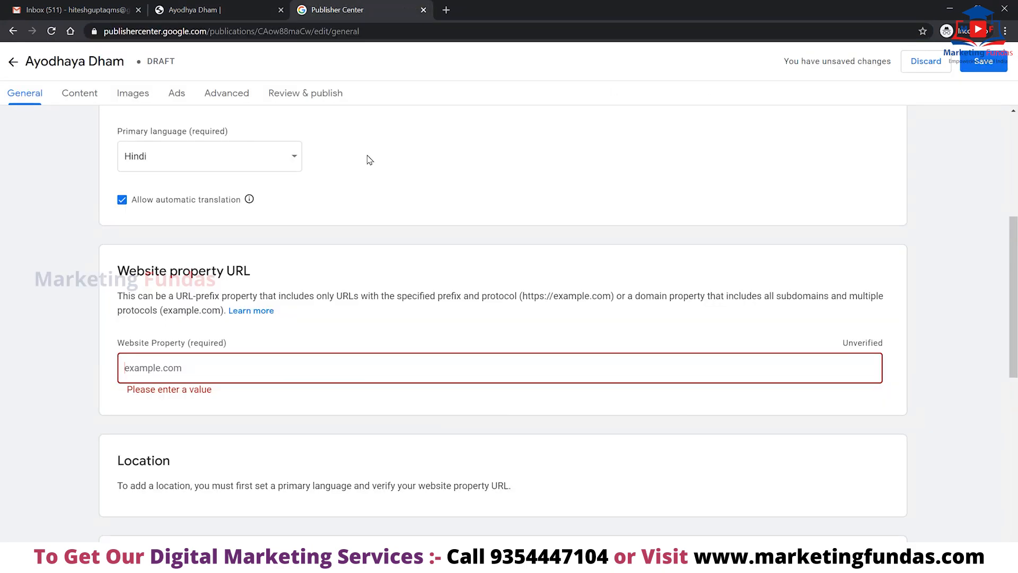
key("ctrl+v")
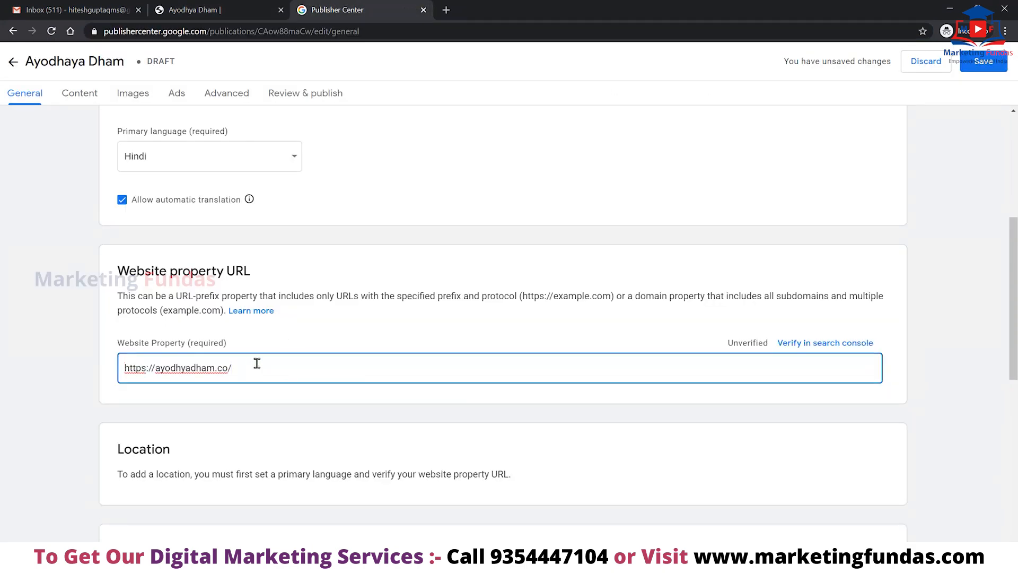
left_click(822, 348)
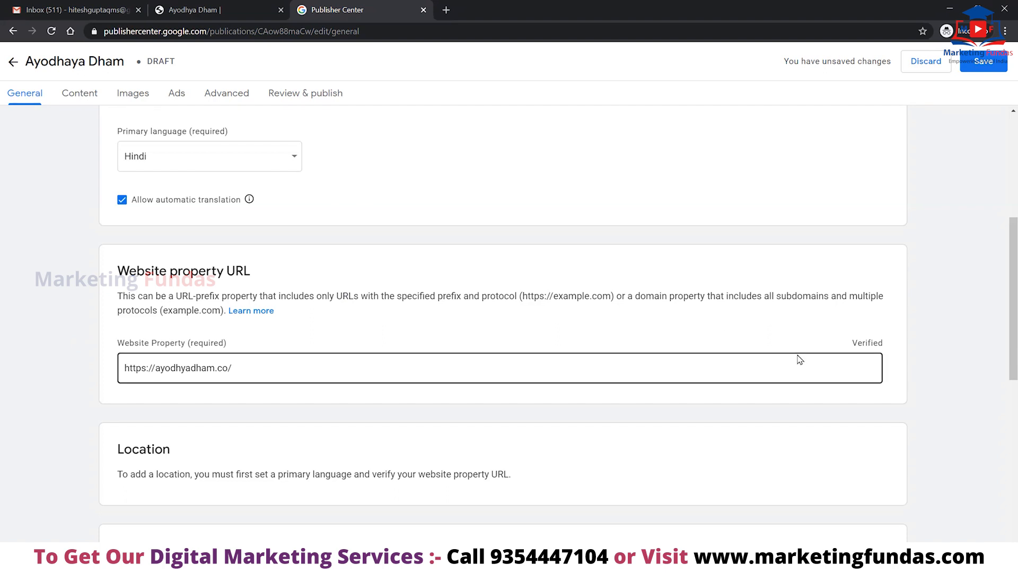
scroll(455, 391, "down", 3)
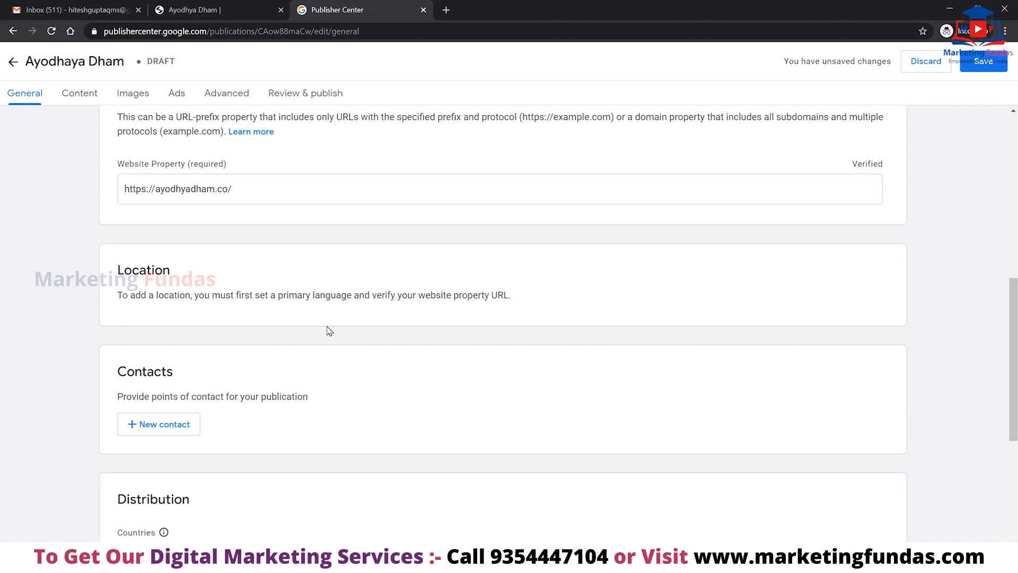
Add a new contact with the contact's e-mail, subscribed to Technical issues and Product updates.
scroll(324, 330, "down", 2)
left_click(165, 311)
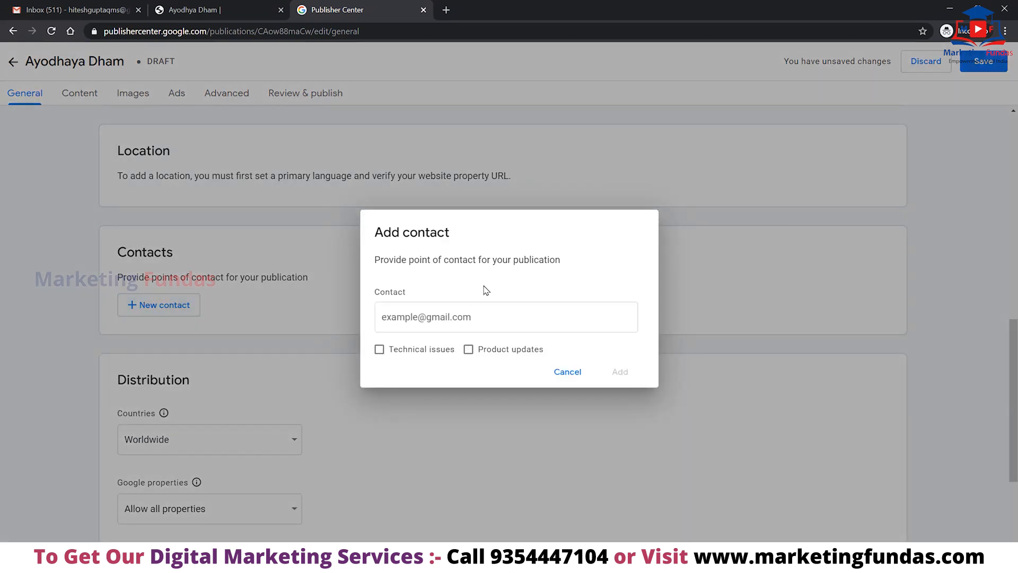
left_click(516, 315)
left_click(514, 313)
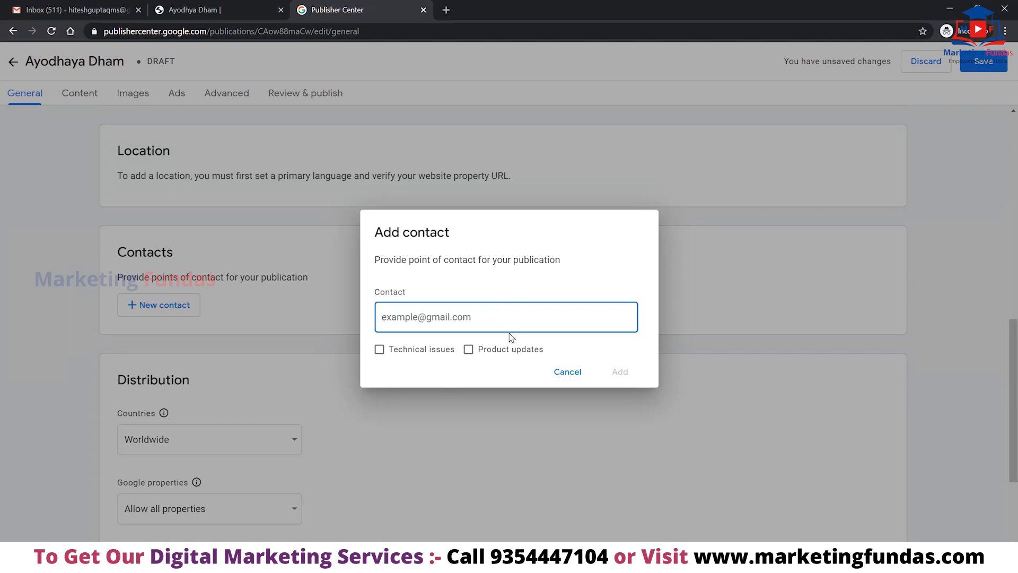
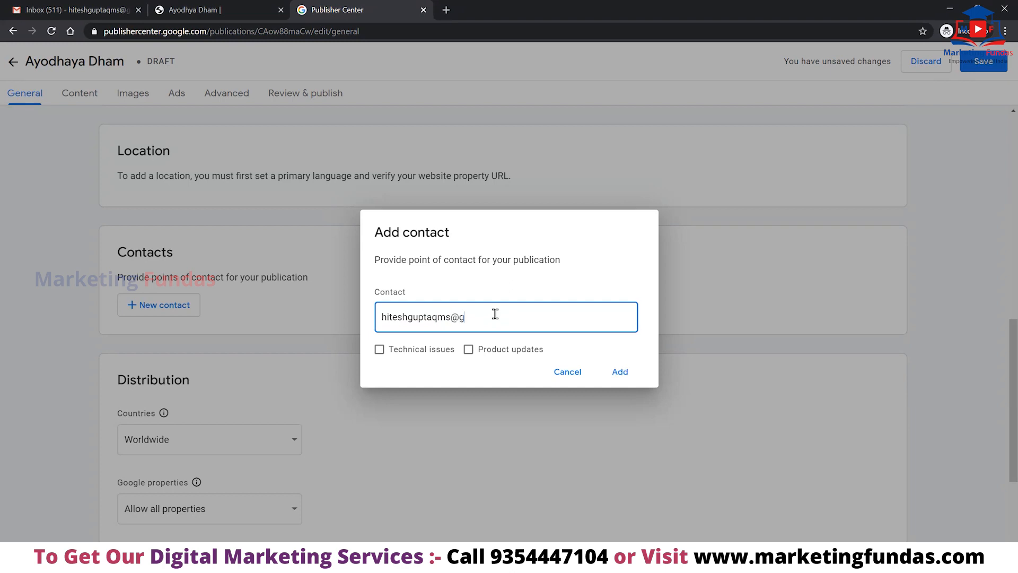
left_click(379, 350)
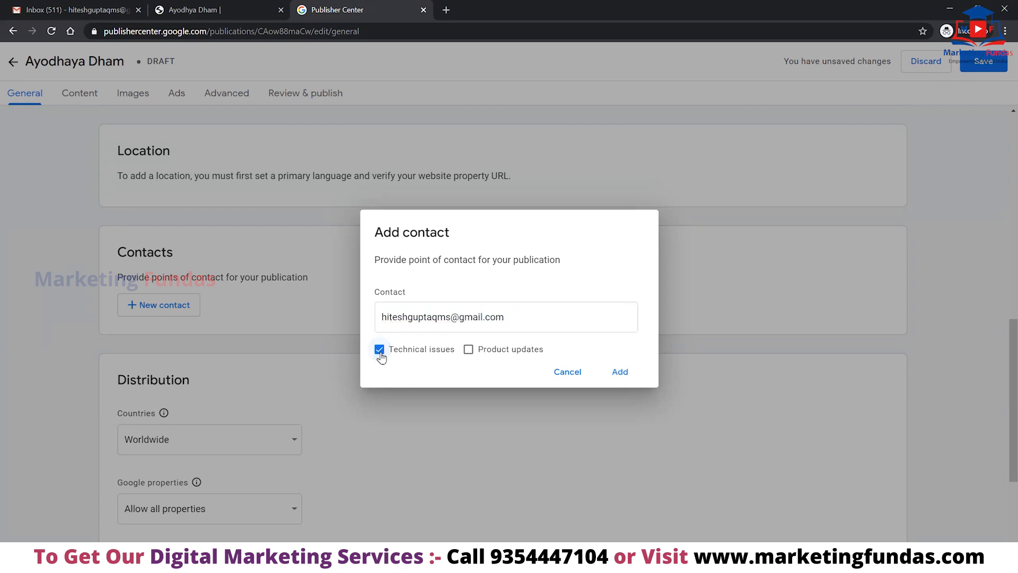
left_click(468, 349)
left_click(624, 374)
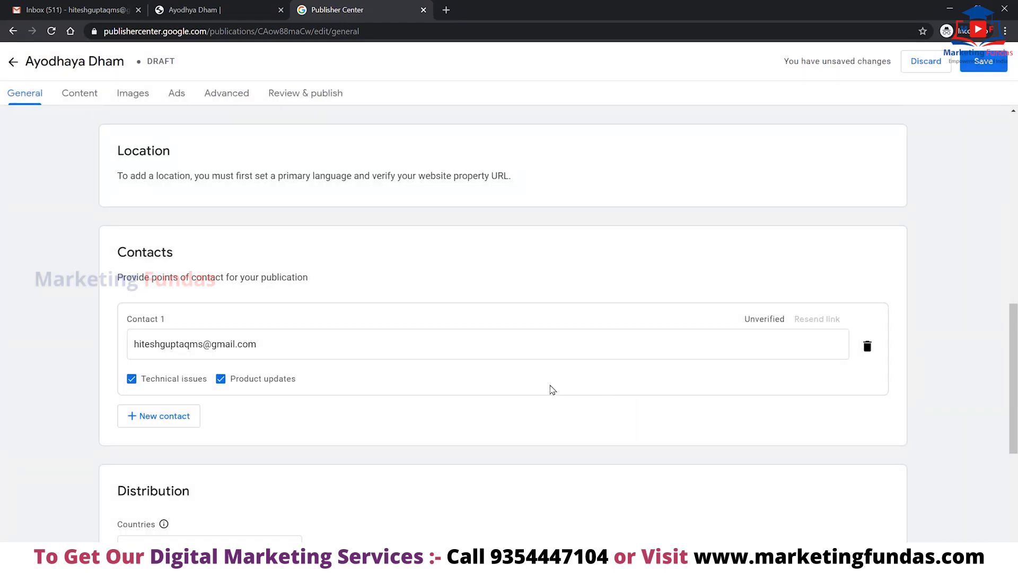
scroll(545, 285, "down", 5)
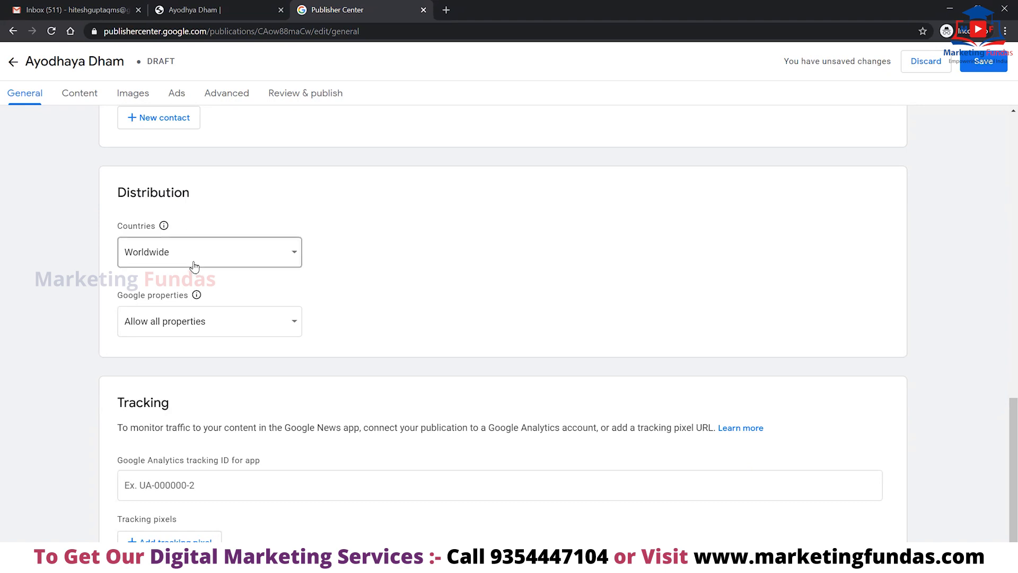
scroll(283, 195, "up", 3)
scroll(401, 356, "down", 3)
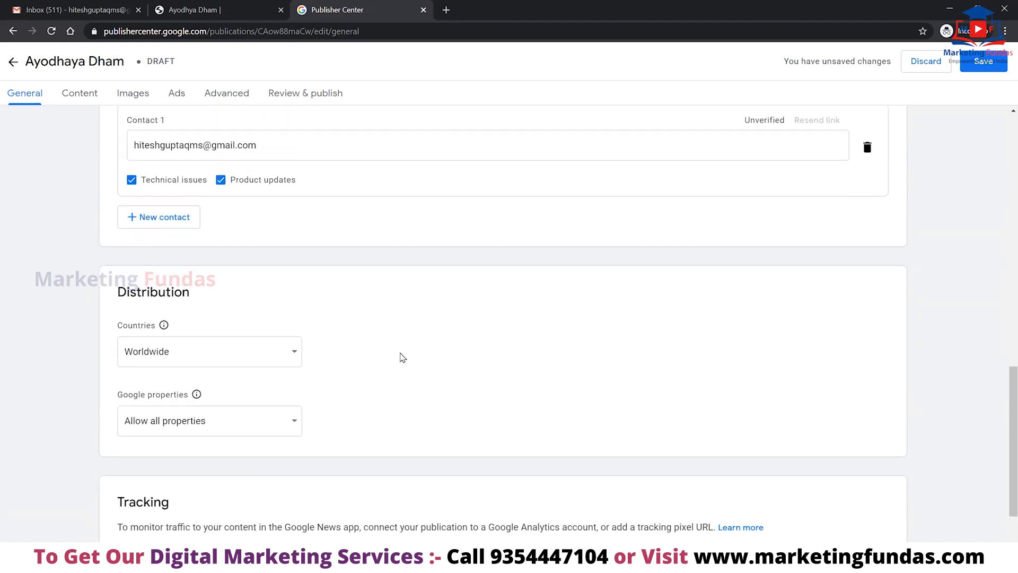
left_click(257, 249)
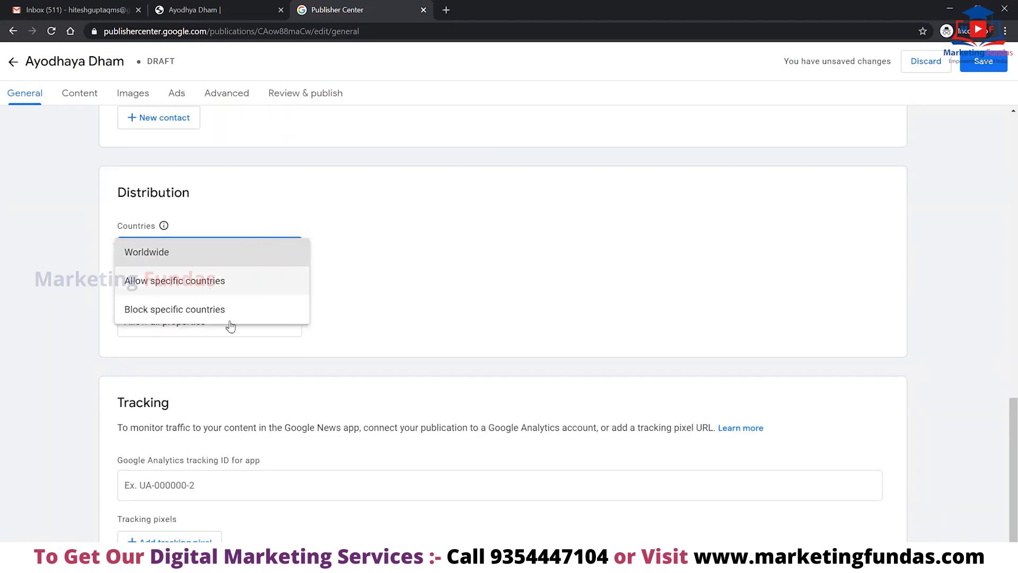
left_click(424, 265)
scroll(484, 293, "down", 1)
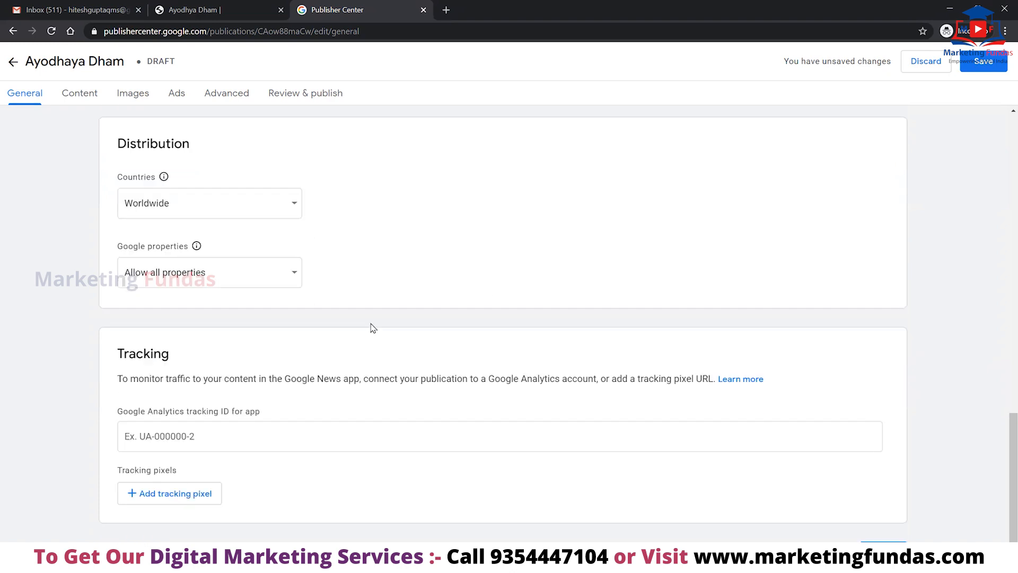
left_click(246, 262)
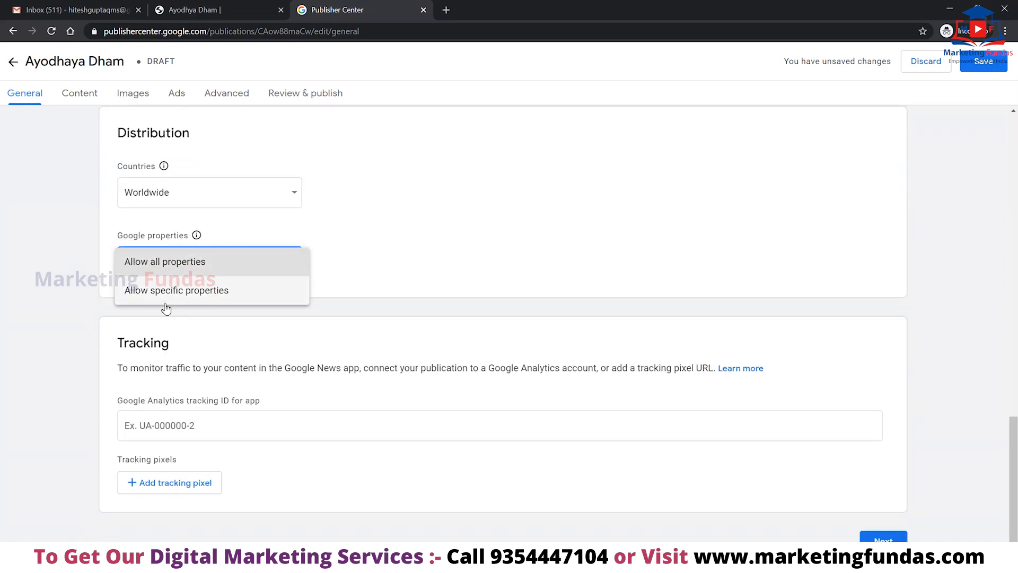
left_click(528, 233)
scroll(529, 232, "down", 1)
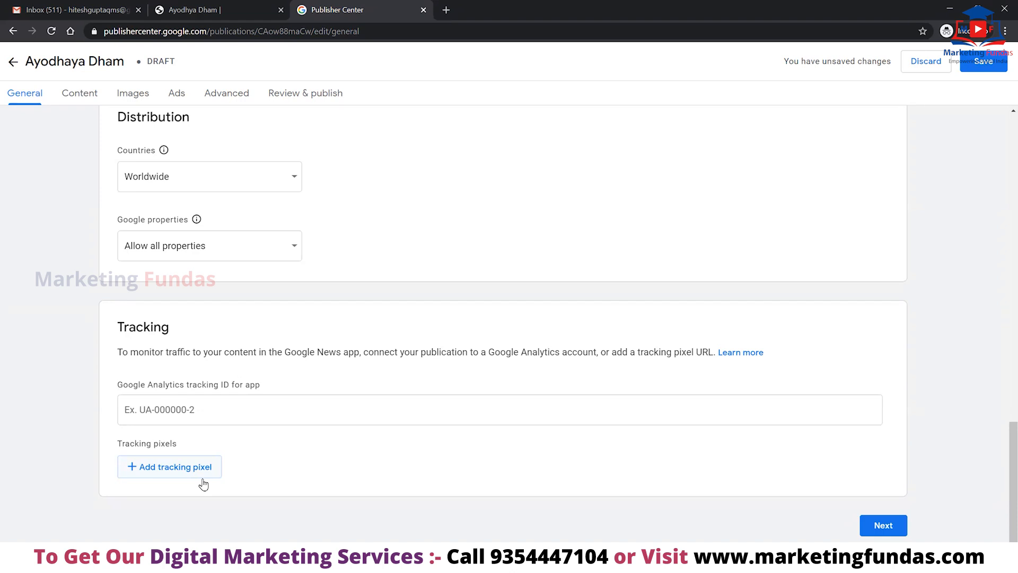
Continue to the Content step and start a new Video section, ready to enter its title.
left_click(892, 527)
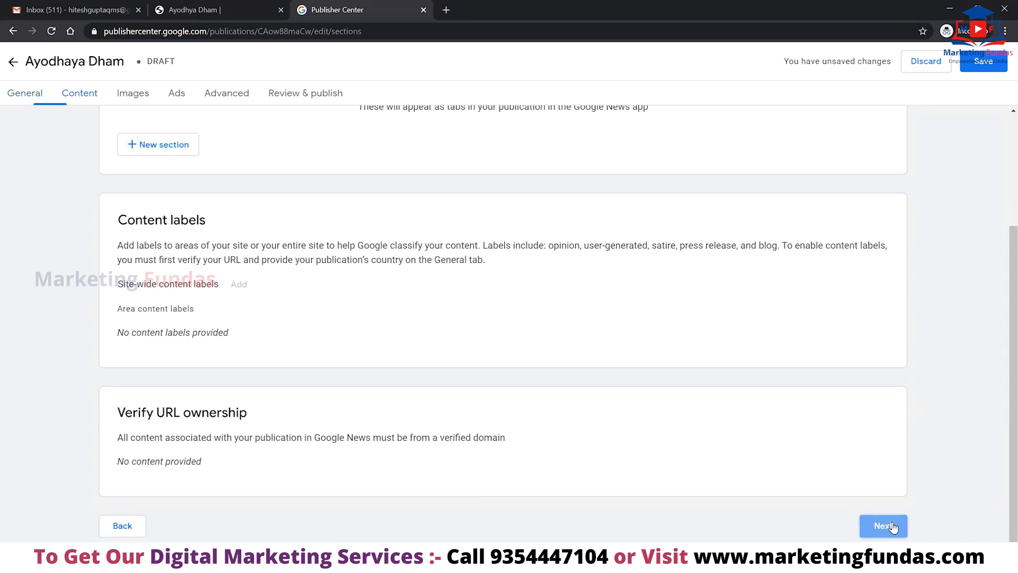
scroll(570, 355, "up", 3)
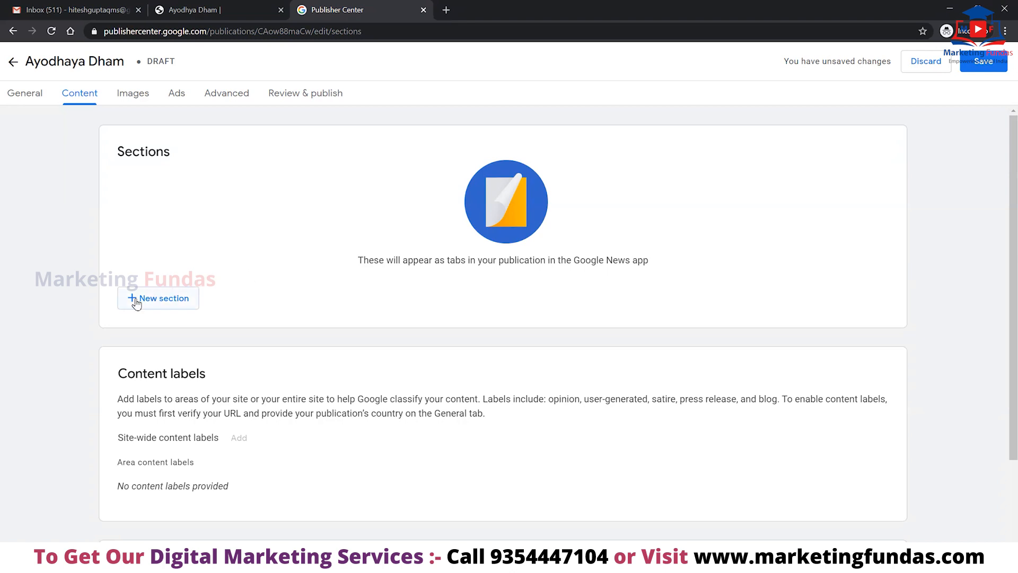
left_click(167, 300)
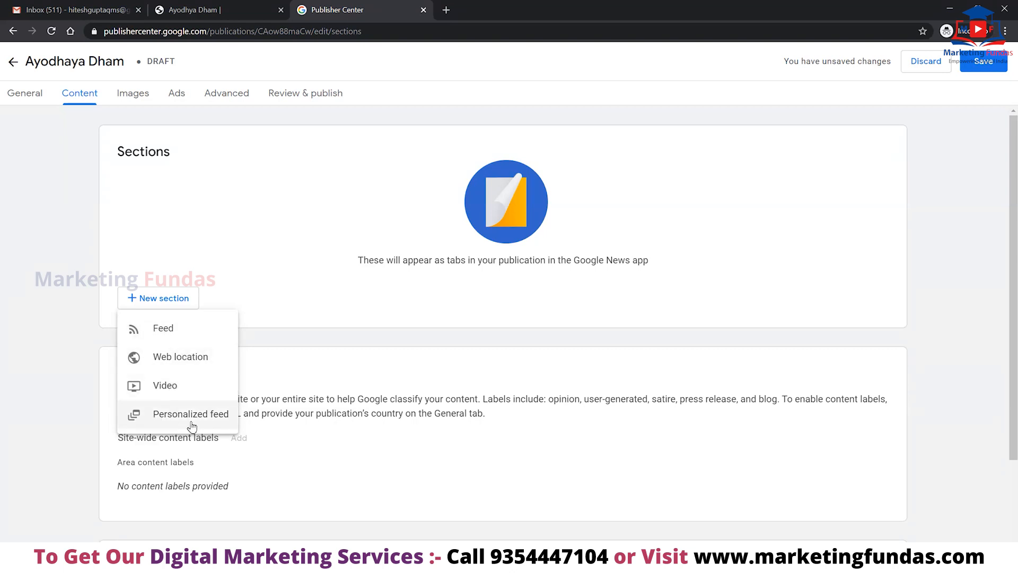
left_click(170, 393)
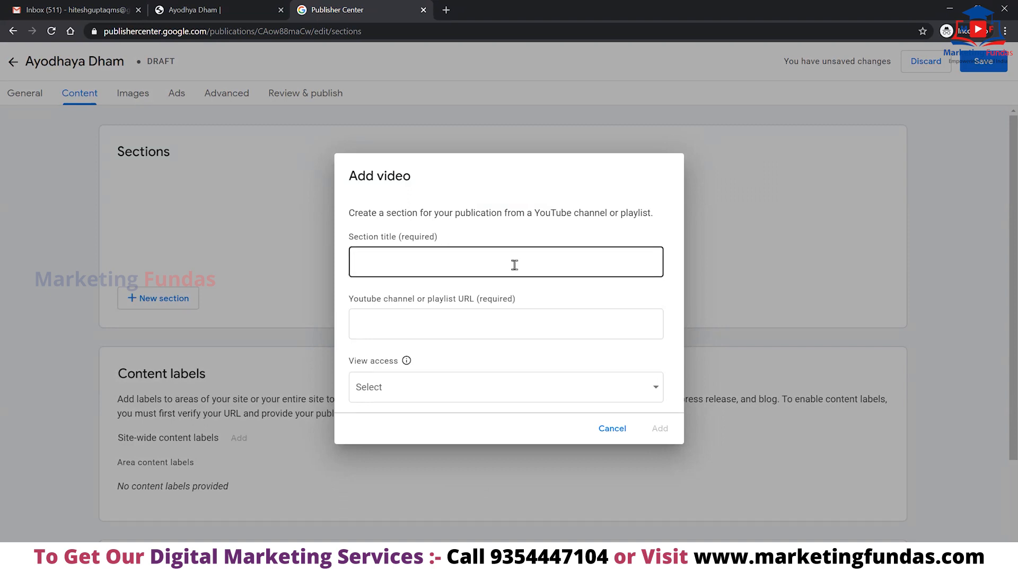
left_click(514, 264)
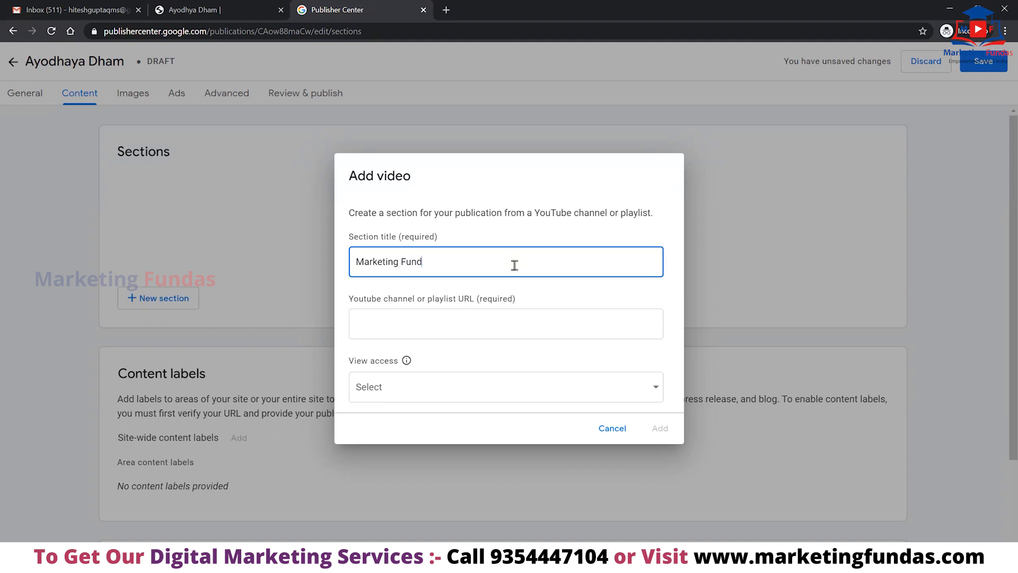
left_click(461, 319)
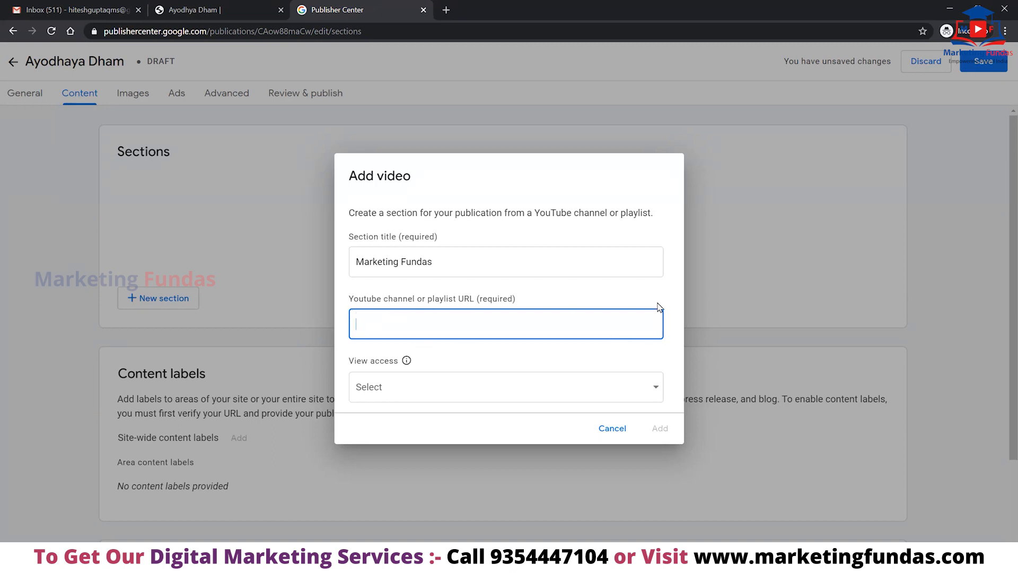
type("www.youtube.com/marketingfundas")
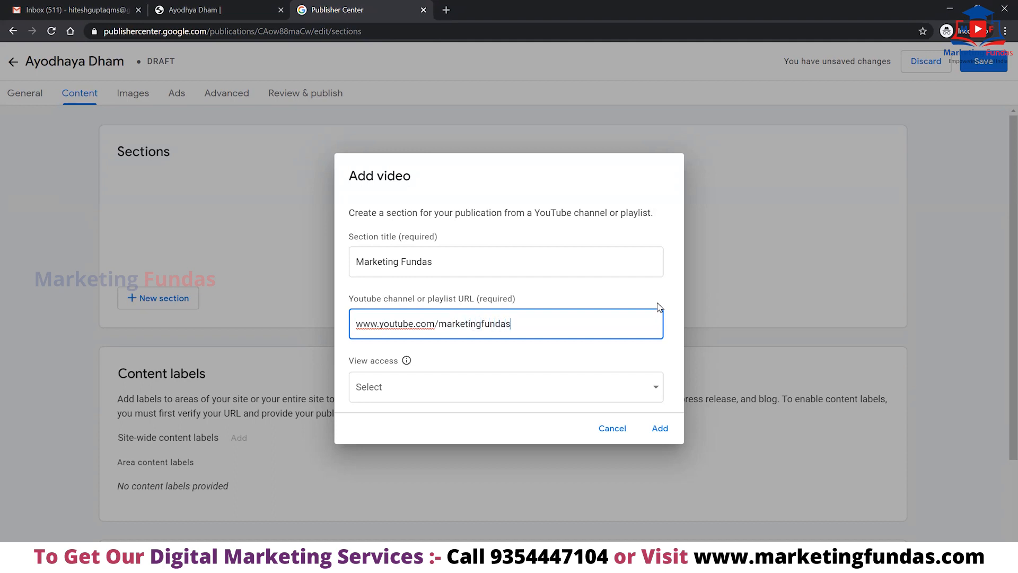
left_click(529, 384)
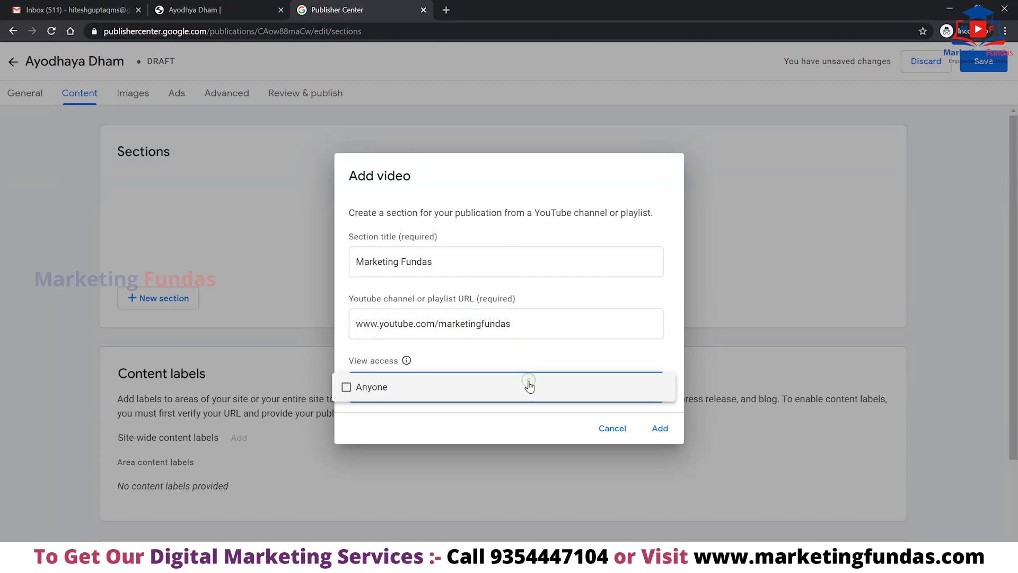
left_click(380, 388)
left_click(660, 431)
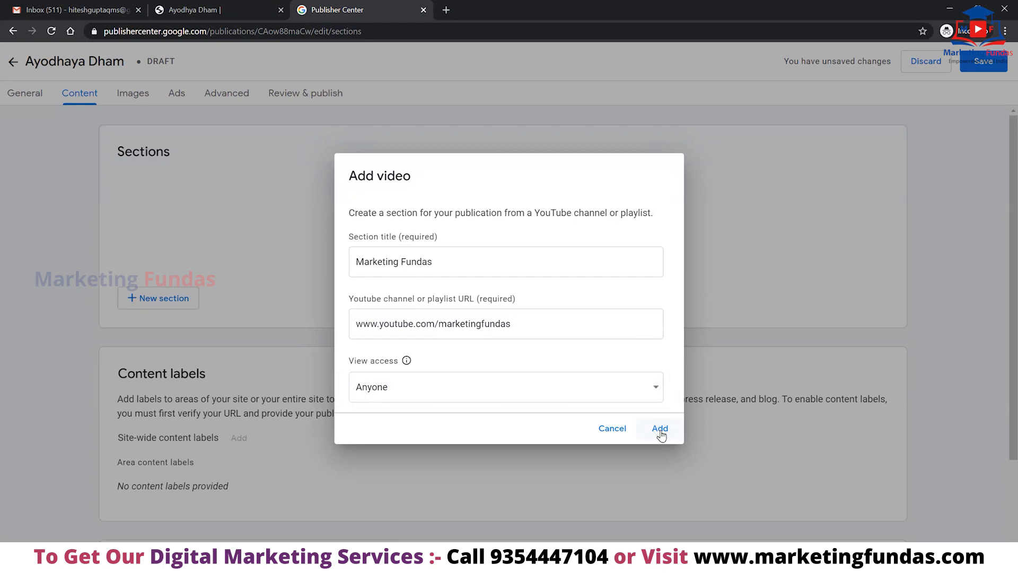
left_click(660, 430)
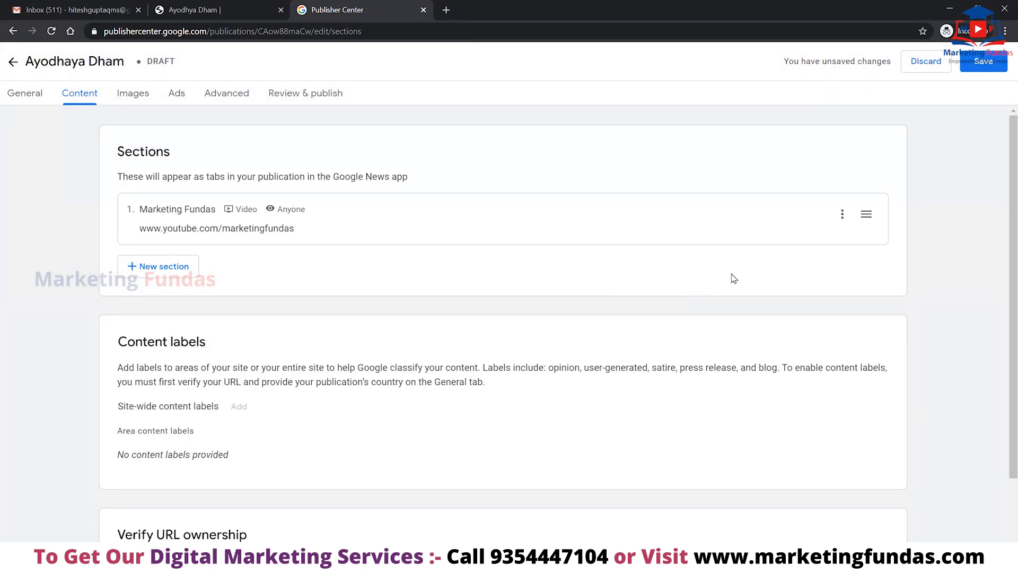
scroll(583, 278, "down", 3)
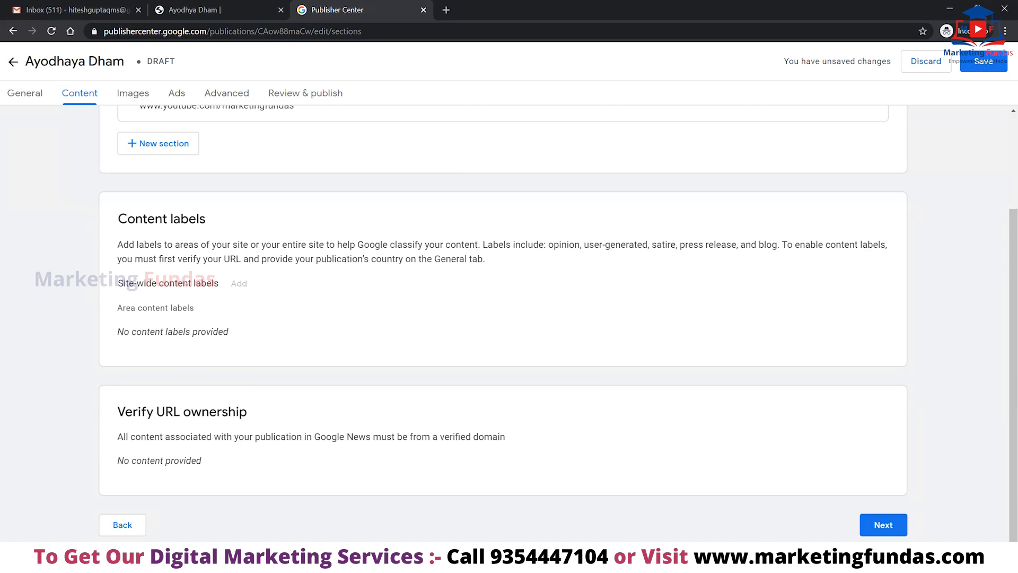
left_click(980, 68)
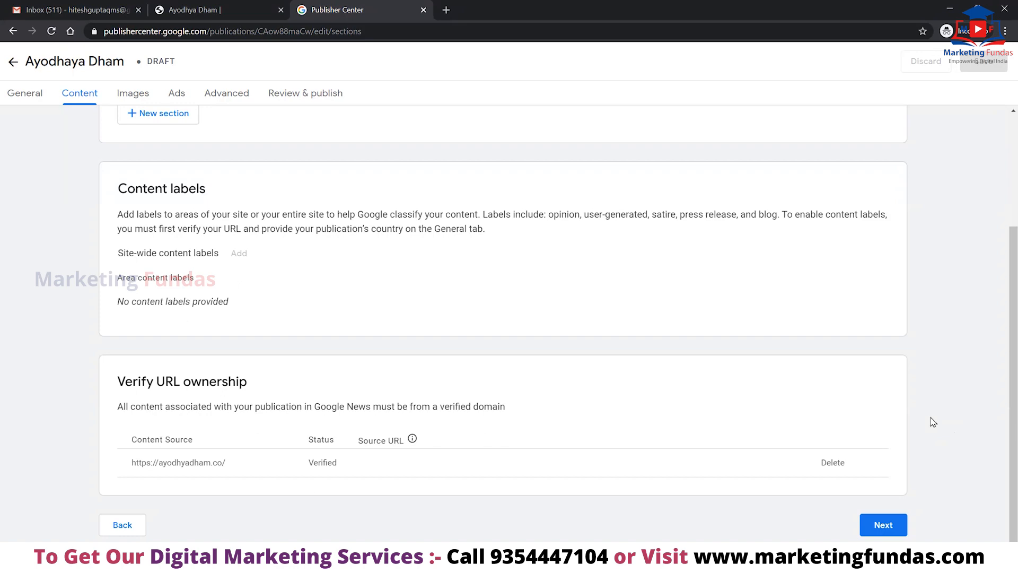
Upload 1000x1000 from Desktop > media bhai ads and description > fb ads as the square logo.
left_click(885, 526)
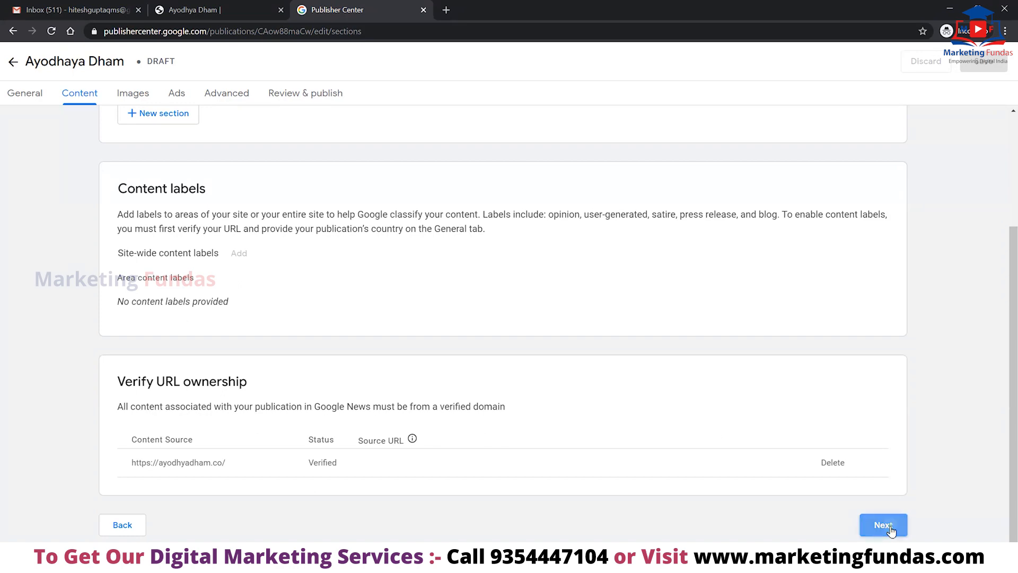
scroll(501, 332, "up", 3)
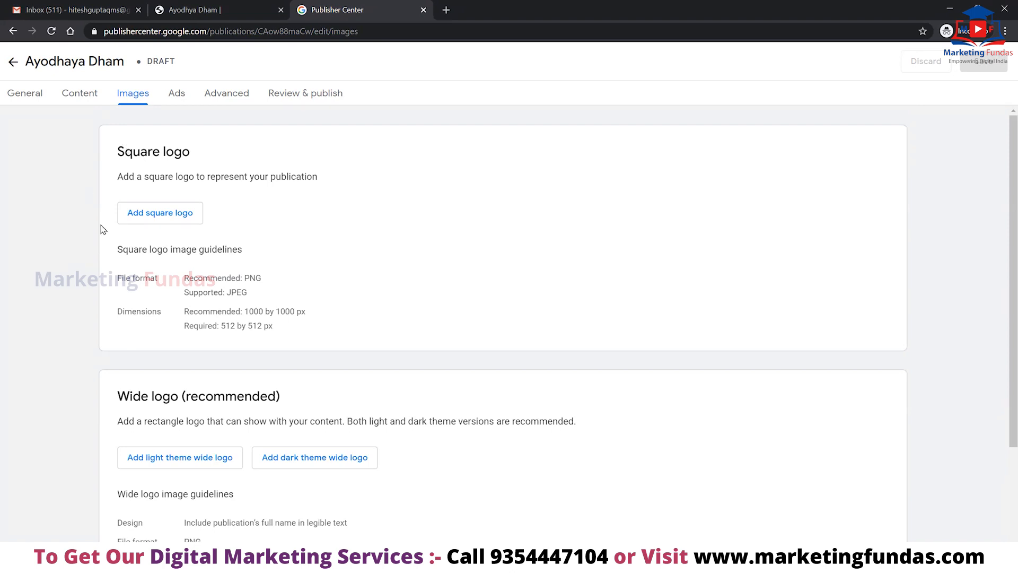
left_click(156, 215)
left_click(187, 215)
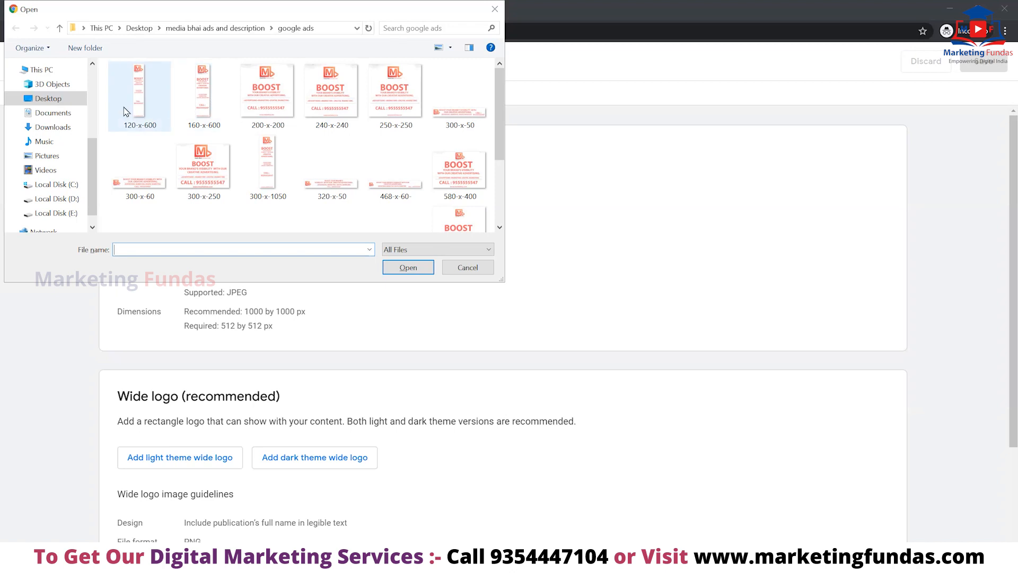
scroll(92, 86, "up", 4)
left_click(68, 90)
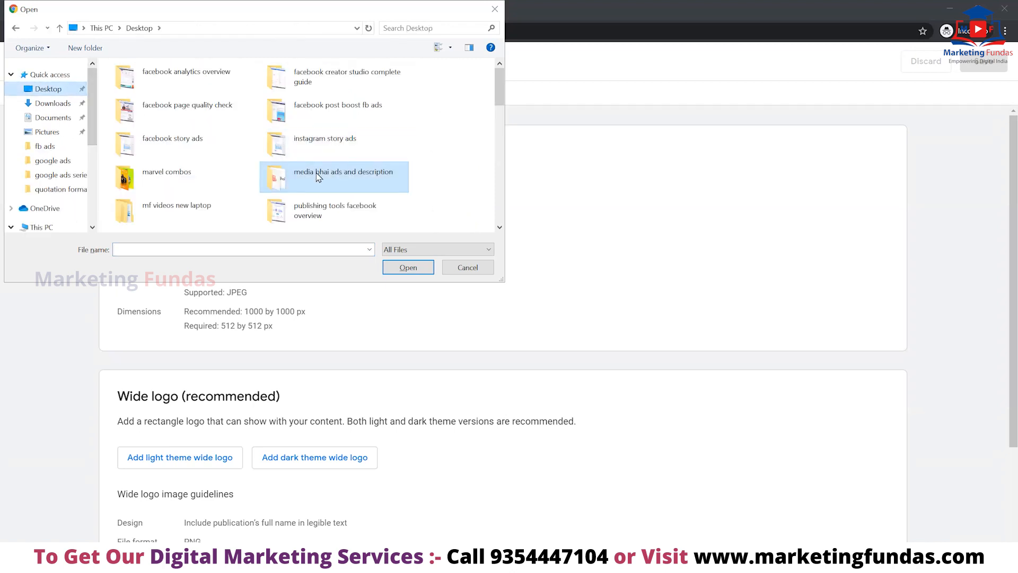
double_click(318, 176)
left_click(141, 97)
double_click(143, 98)
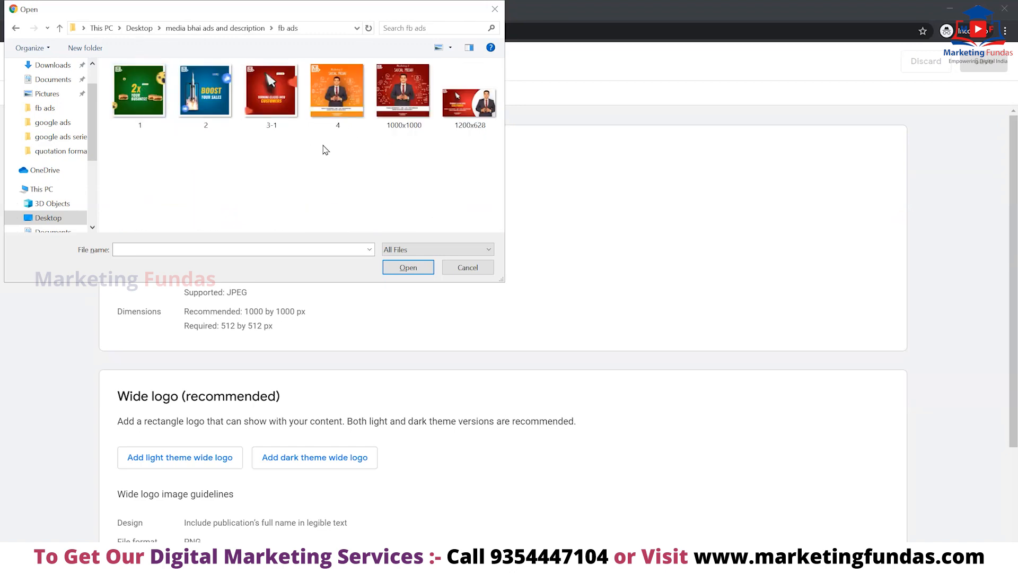
left_click(404, 80)
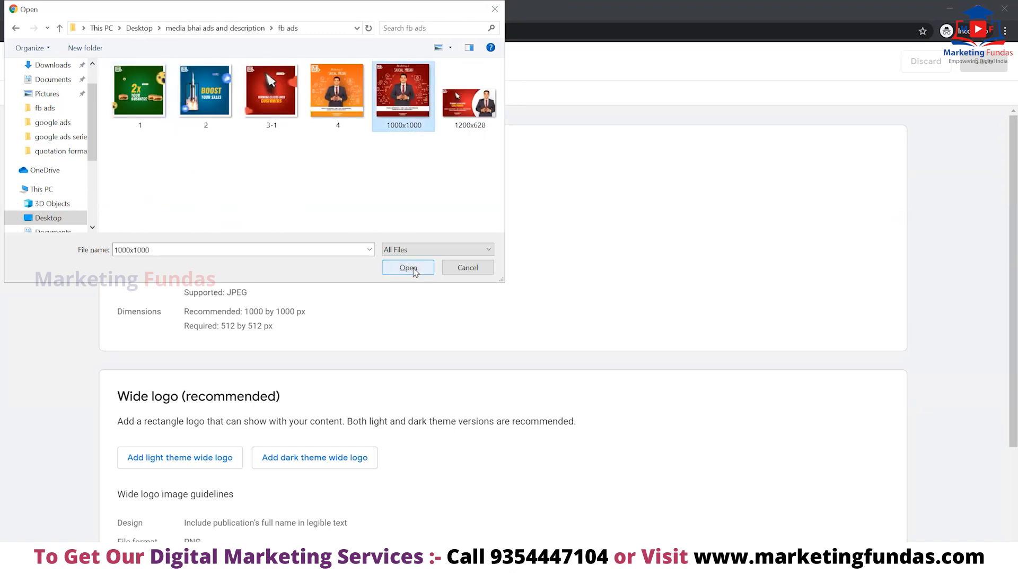
left_click(409, 268)
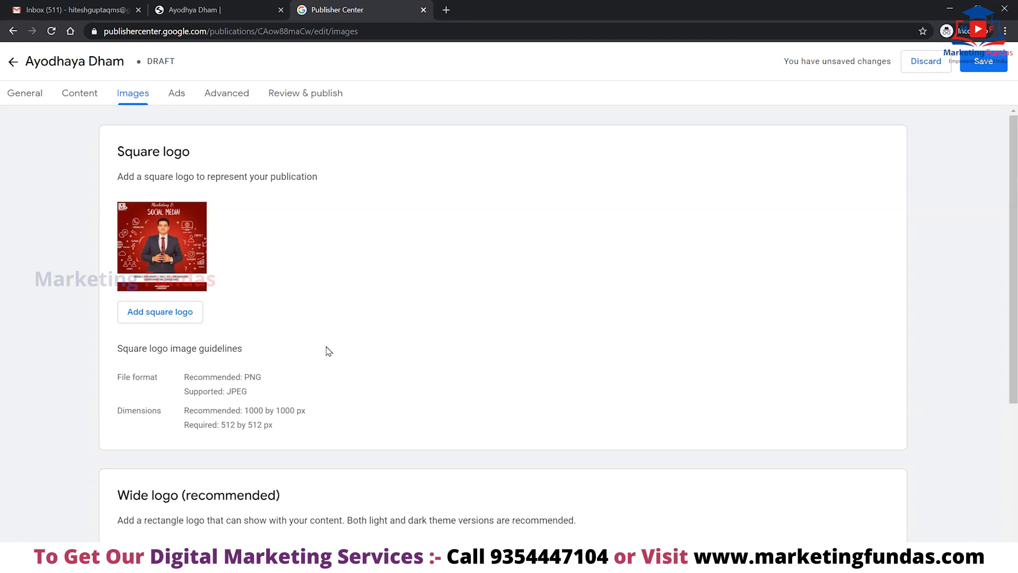
key("XF86MonBrightnessUp")
Upload the 468-x-60- banner from the google ads folder as the light theme wide logo.
scroll(357, 341, "down", 5)
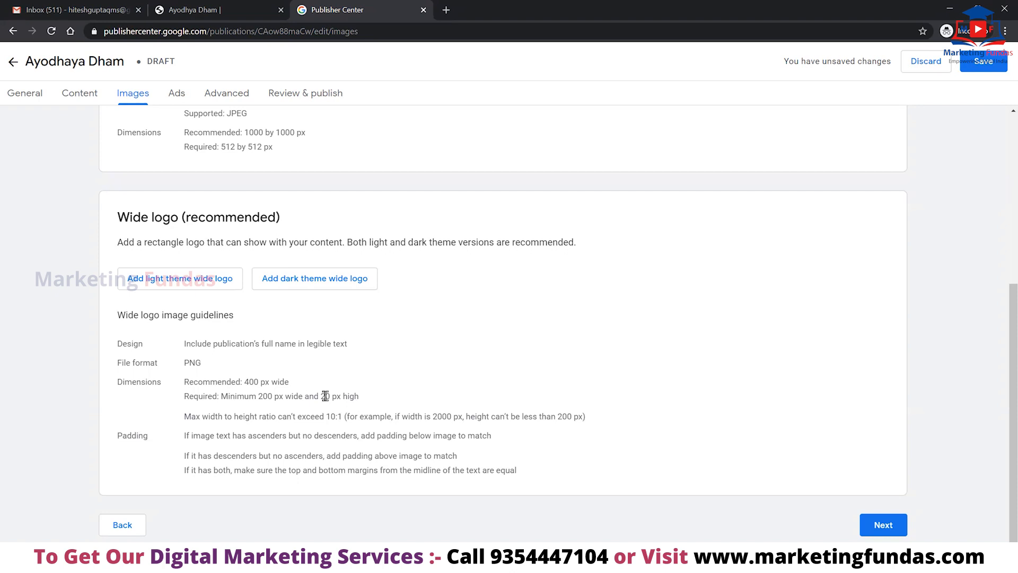
left_click(189, 283)
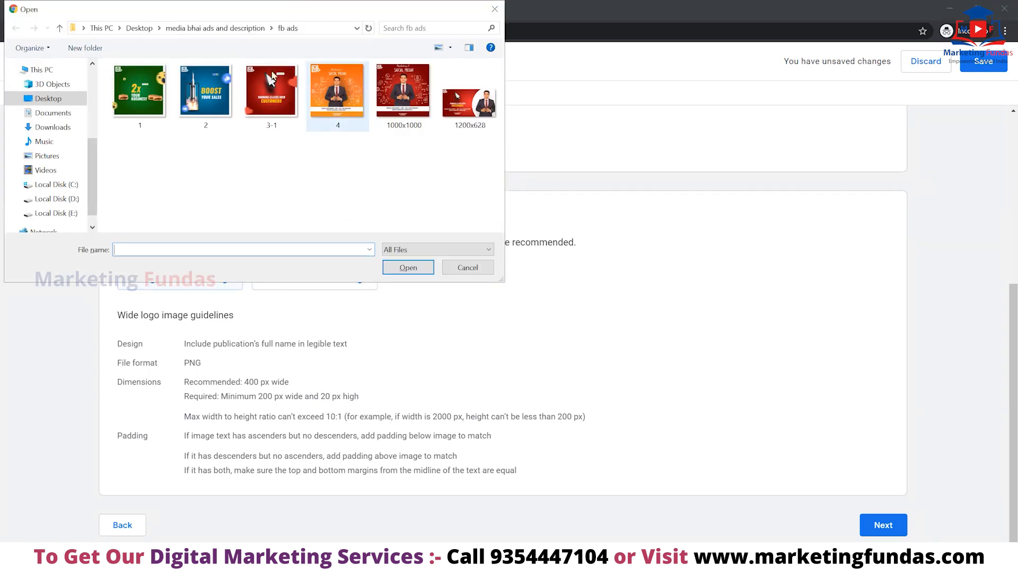
scroll(51, 101, "up", 5)
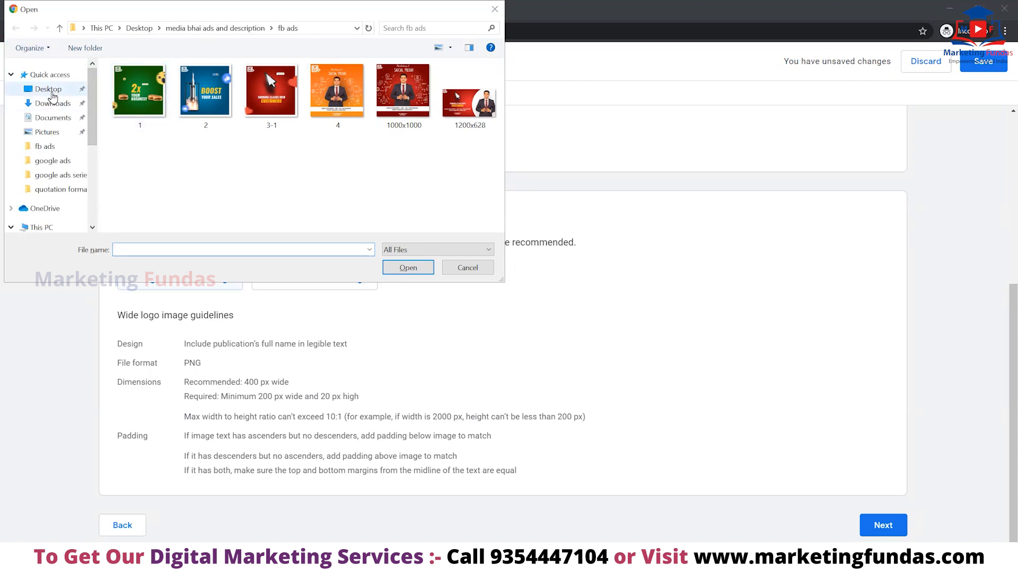
left_click(50, 91)
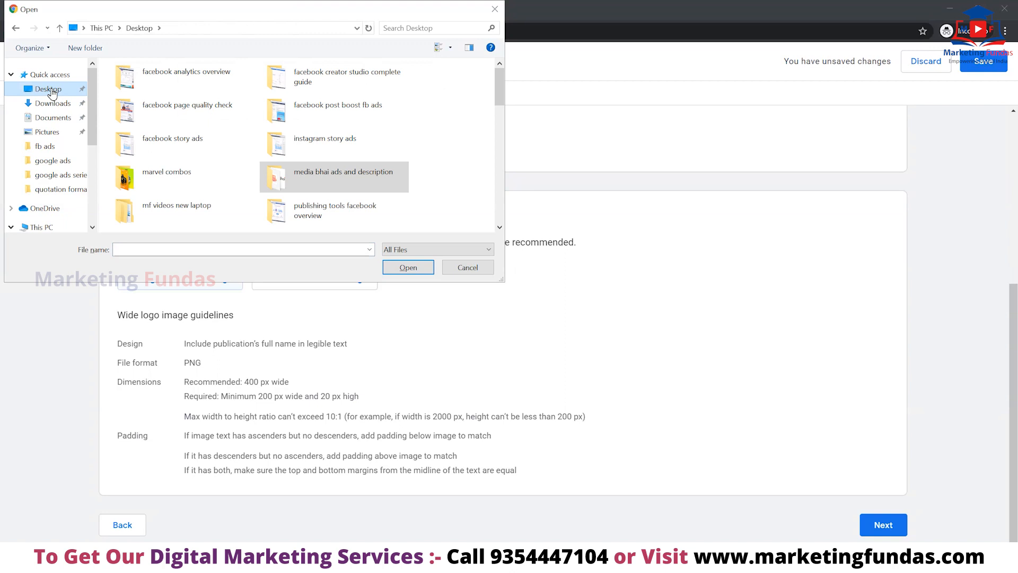
double_click(320, 180)
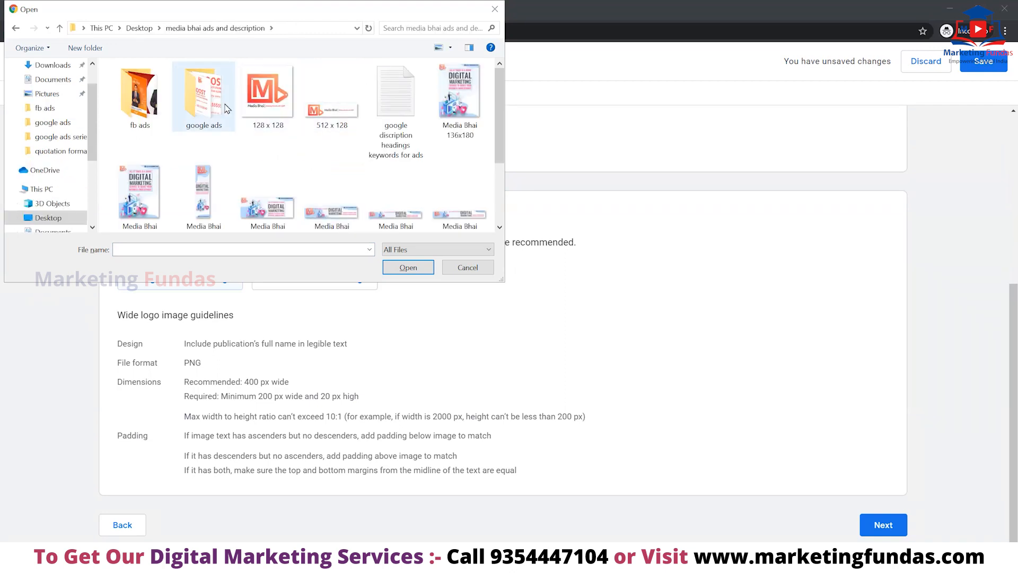
scroll(233, 132, "down", 2)
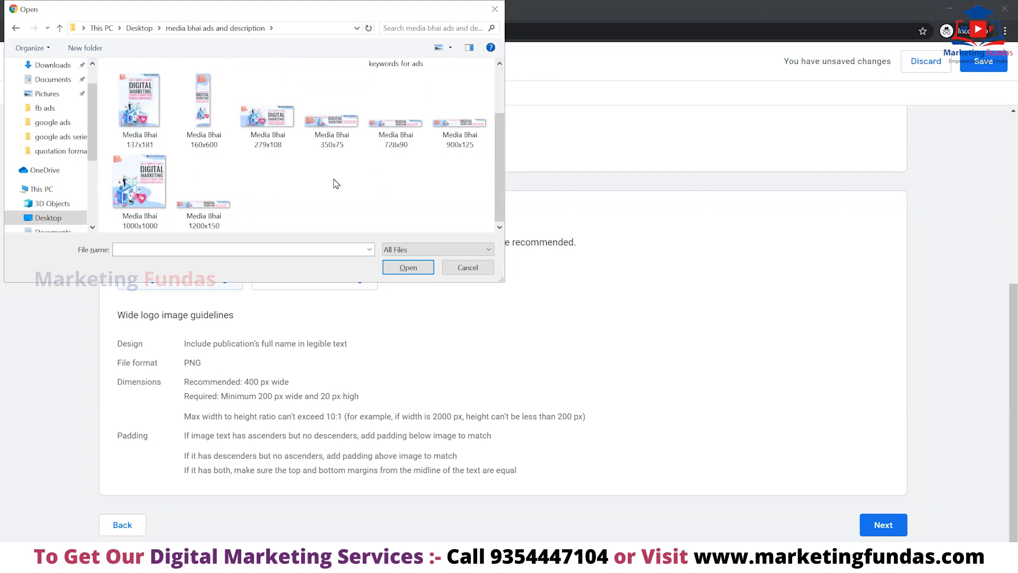
scroll(225, 109, "up", 2)
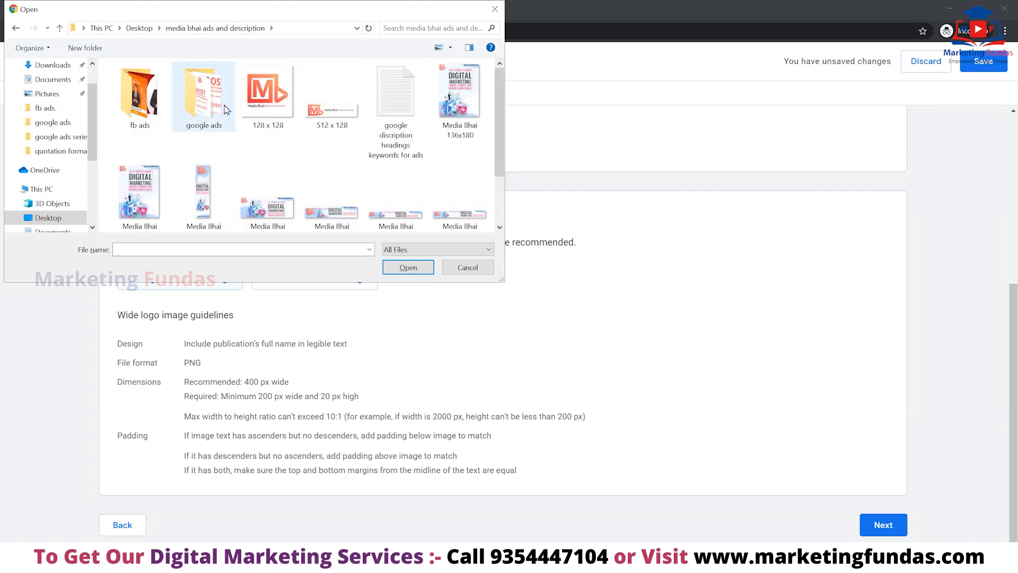
double_click(224, 108)
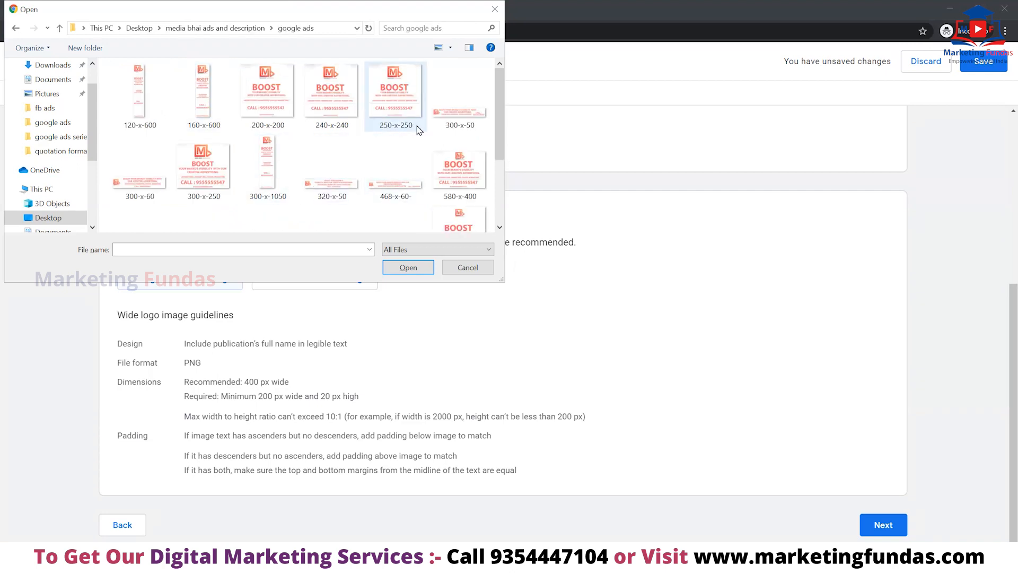
left_click(393, 178)
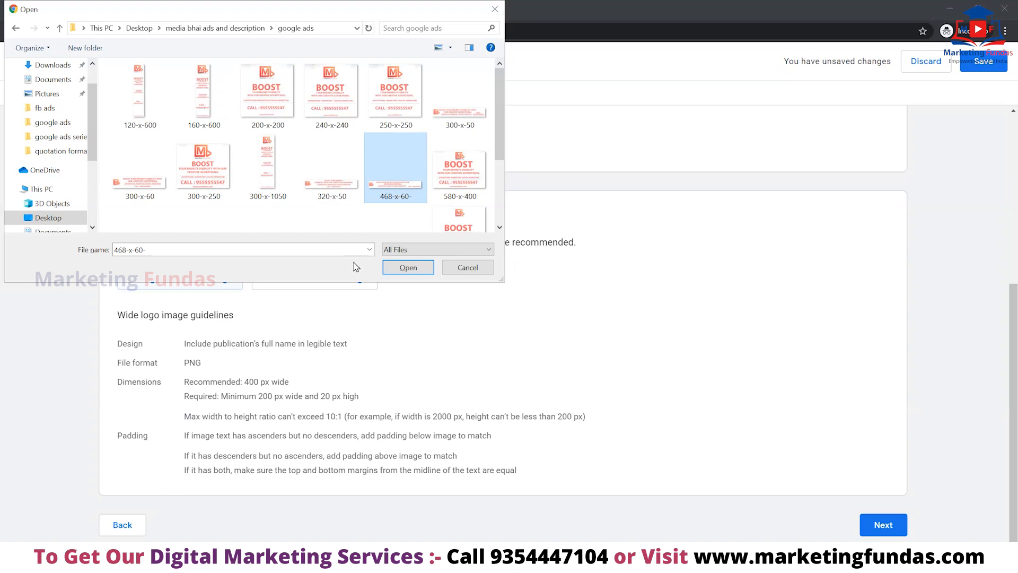
left_click(408, 267)
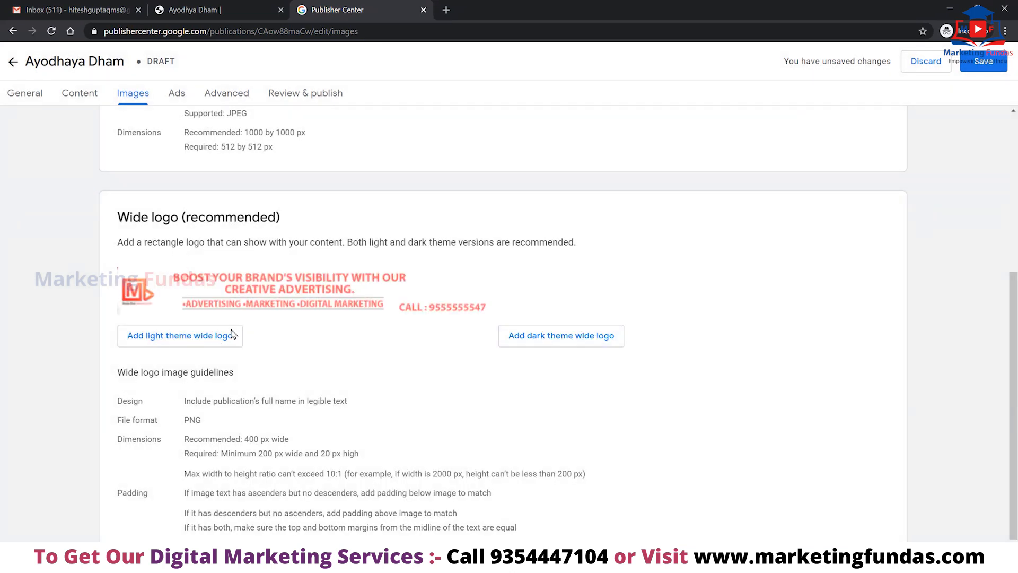
scroll(693, 447, "down", 2)
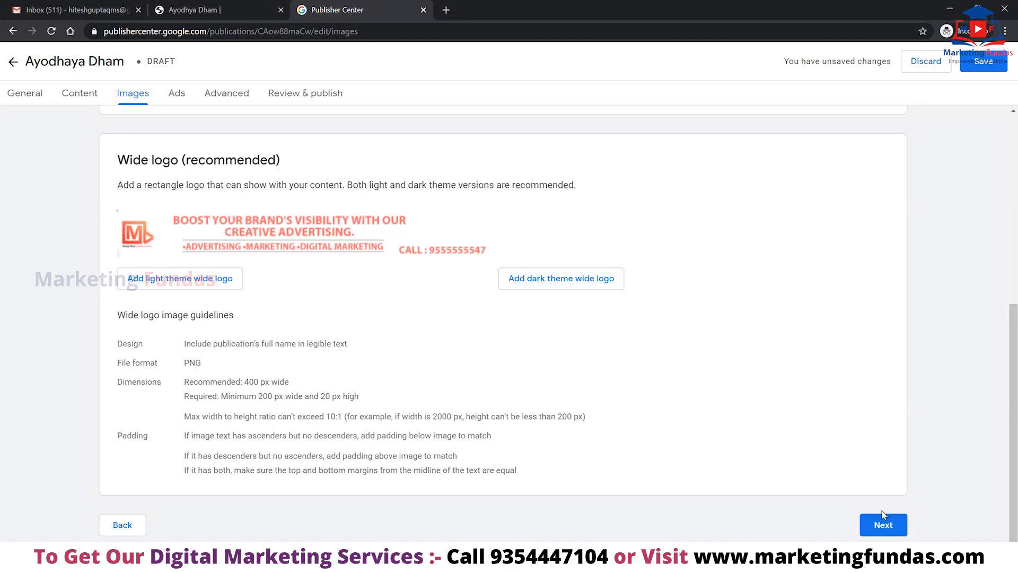
Return to the Images step and save the publication with its new logos.
left_click(888, 526)
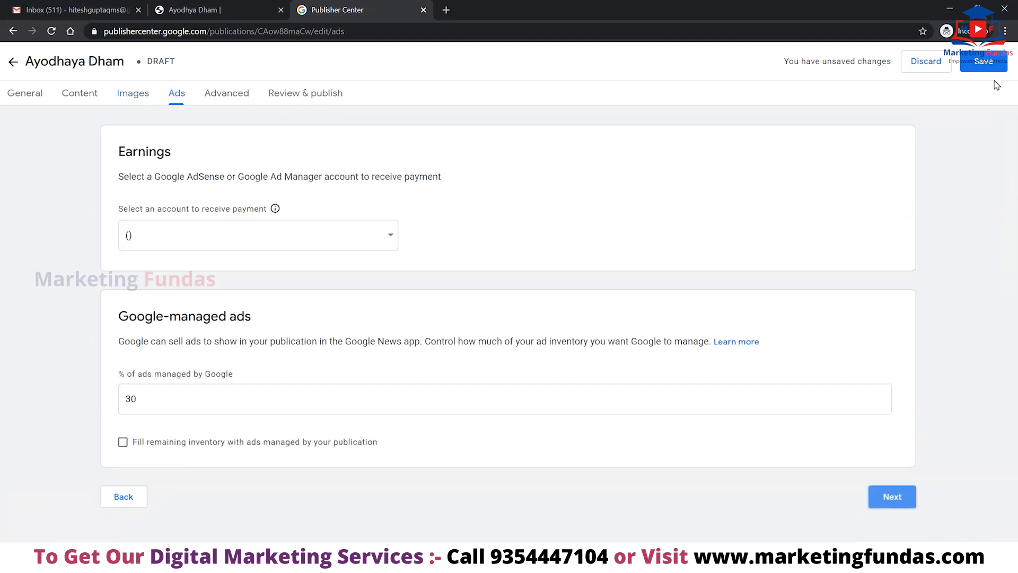
left_click(129, 95)
left_click(983, 62)
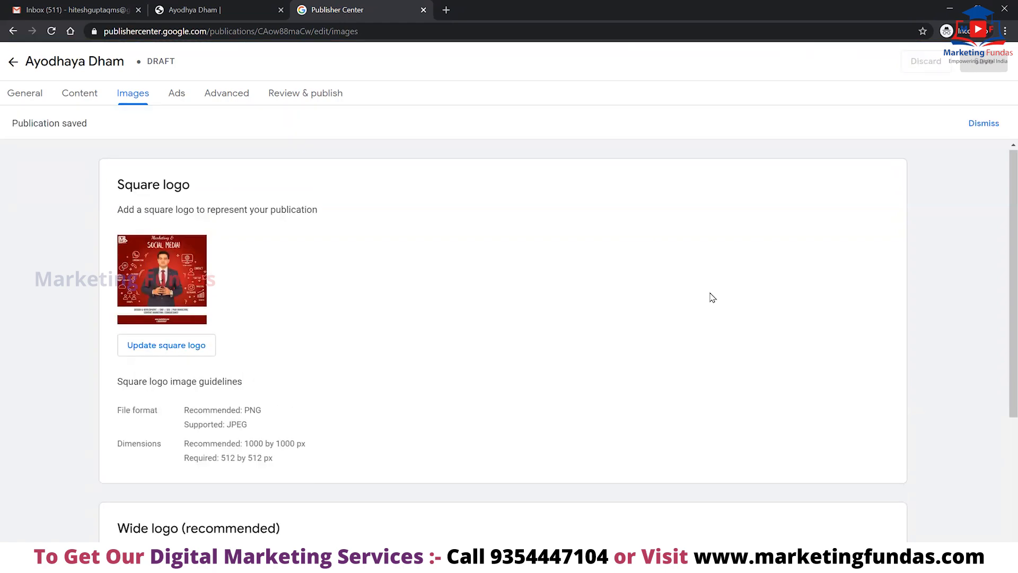
Advance past the Ads step to the Advanced settings.
scroll(711, 296, "down", 6)
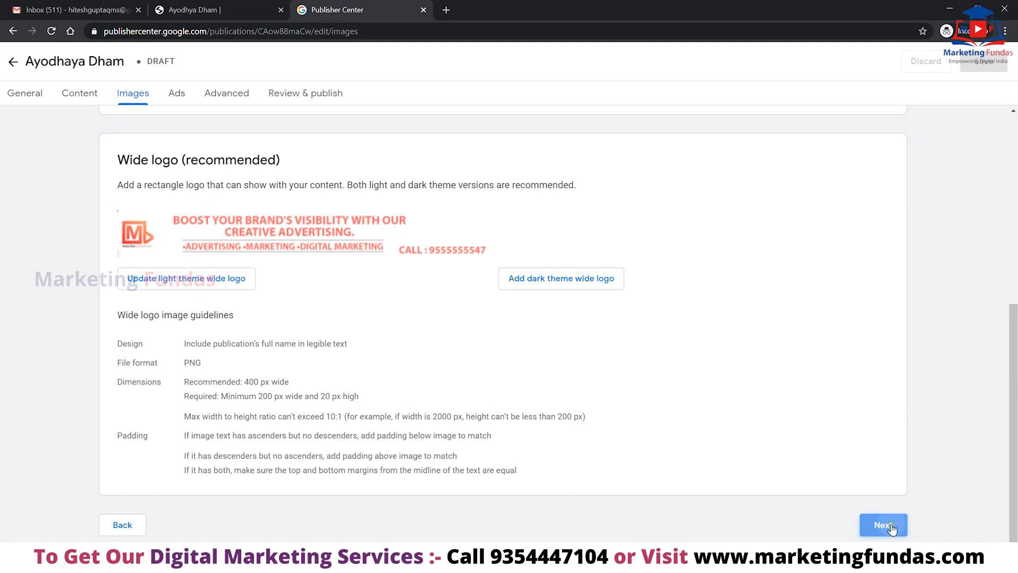
left_click(882, 524)
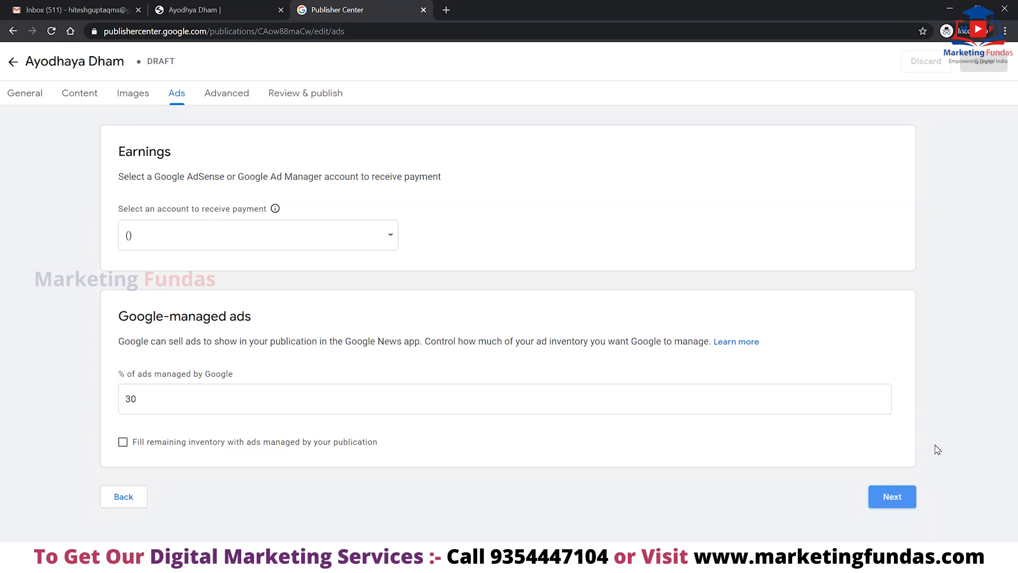
left_click(893, 496)
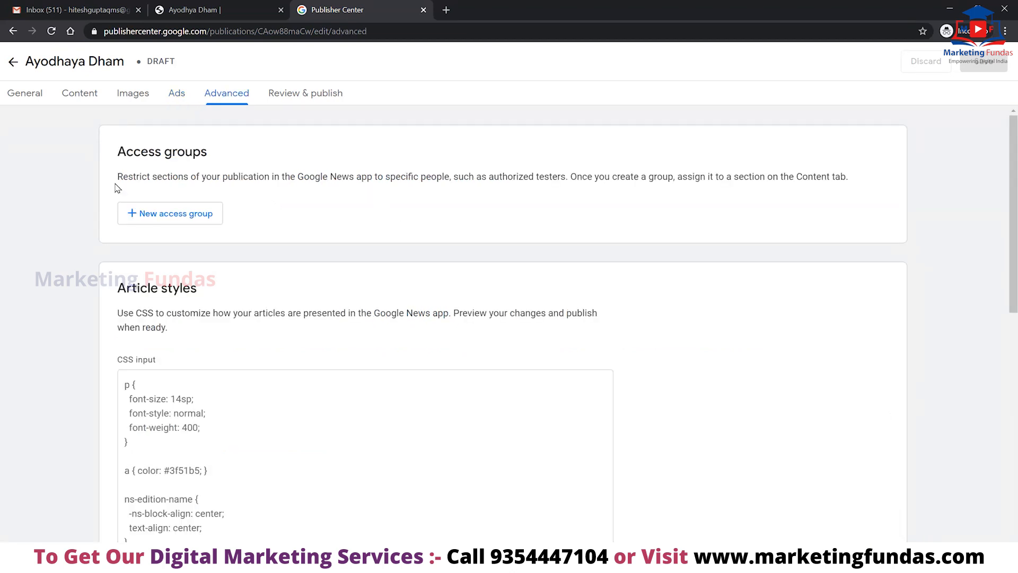
Cancel the new access group form and move on from the Advanced tab to Review & publish.
left_click(147, 217)
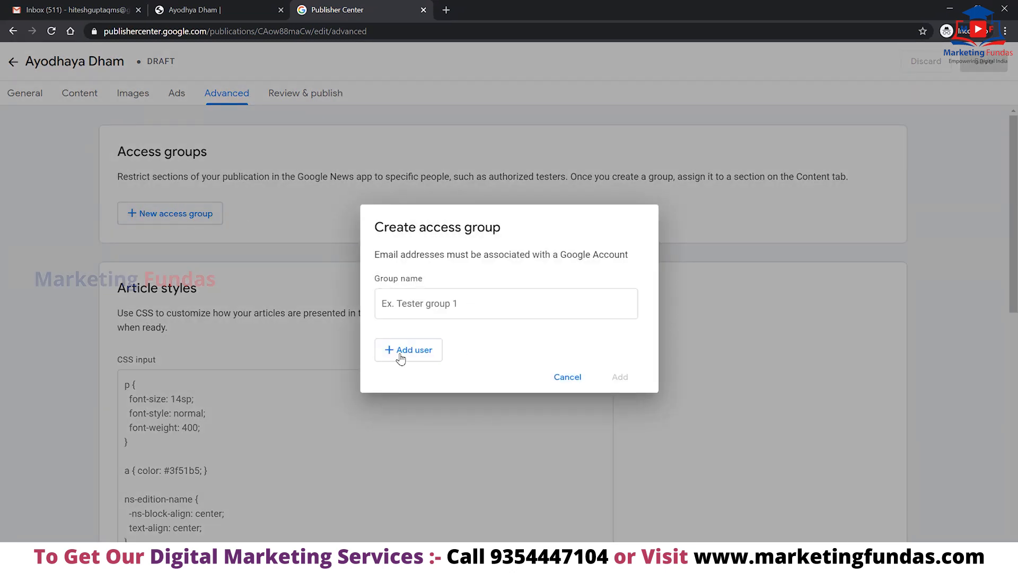
left_click(582, 390)
scroll(450, 284, "down", 3)
scroll(780, 361, "up", 3)
scroll(781, 361, "down", 7)
scroll(785, 367, "down", 4)
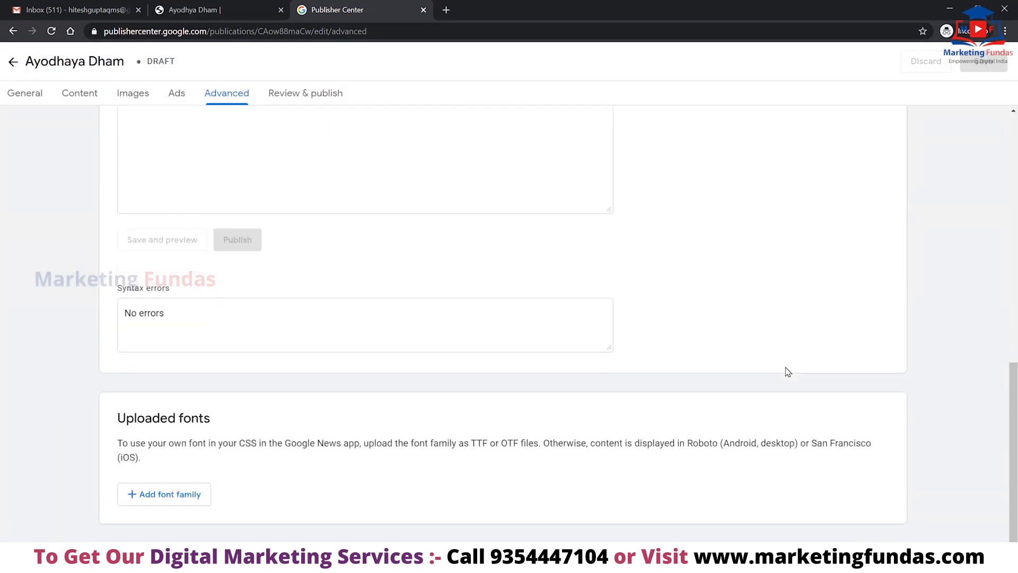
scroll(600, 300, "down", 1)
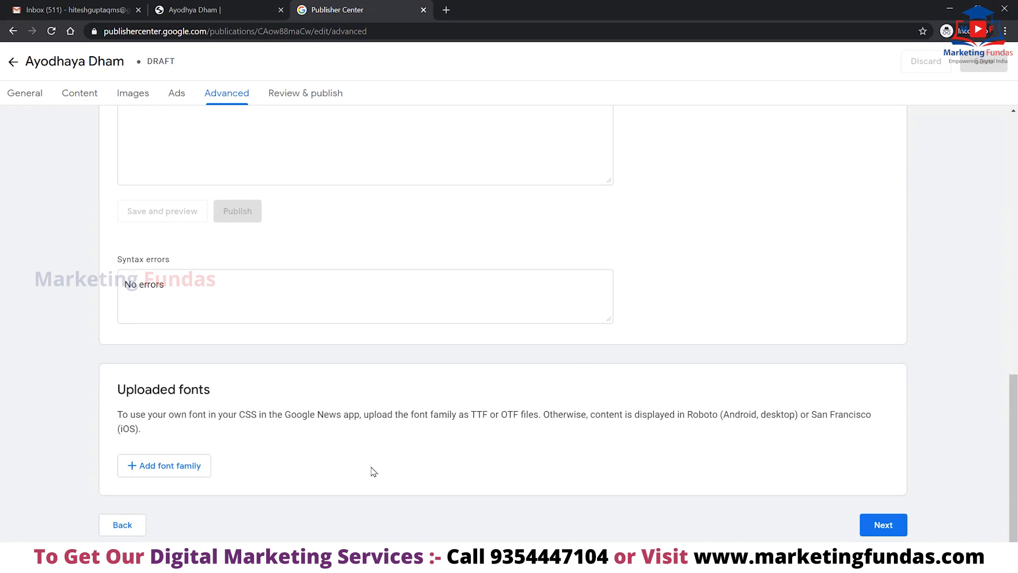
left_click(881, 524)
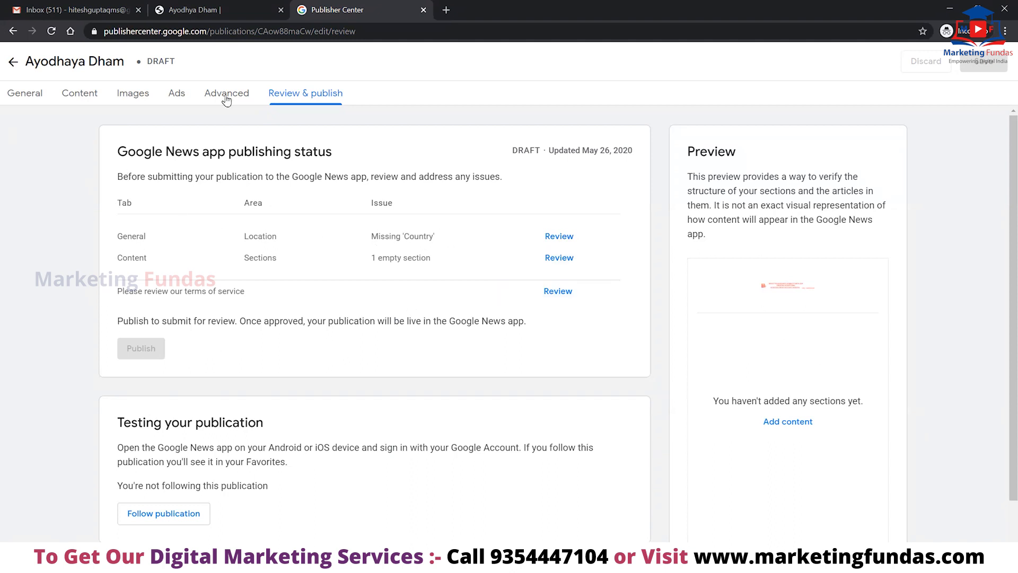
From the Location issue, choose India as the headquarters country.
left_click(555, 243)
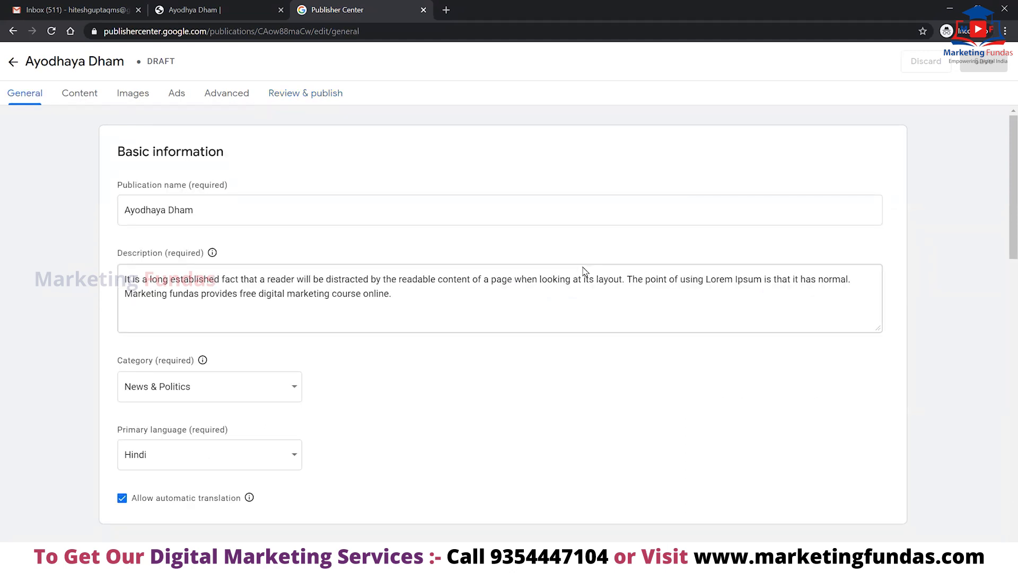
scroll(448, 279, "down", 2)
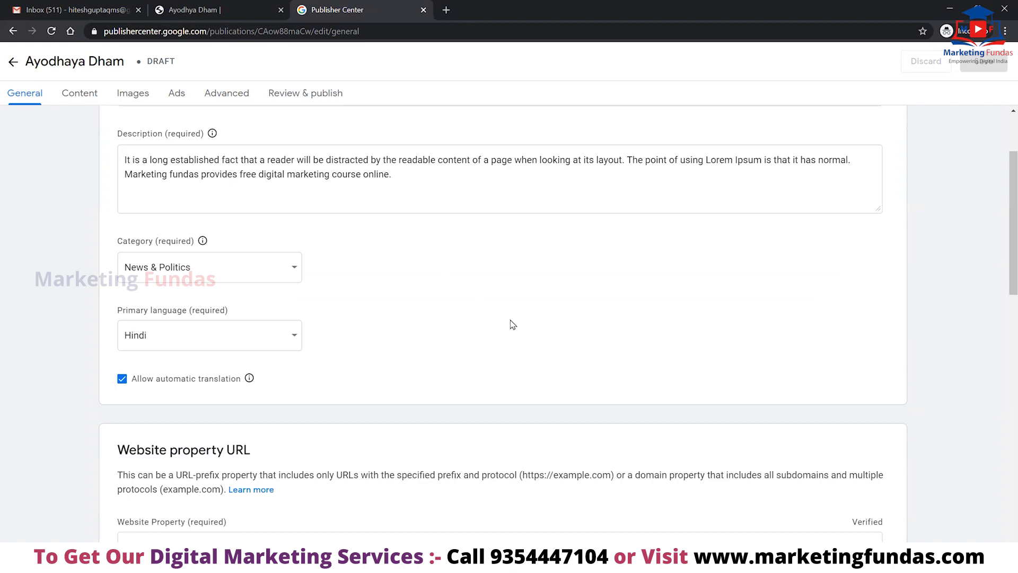
scroll(506, 321, "down", 1)
scroll(512, 324, "up", 3)
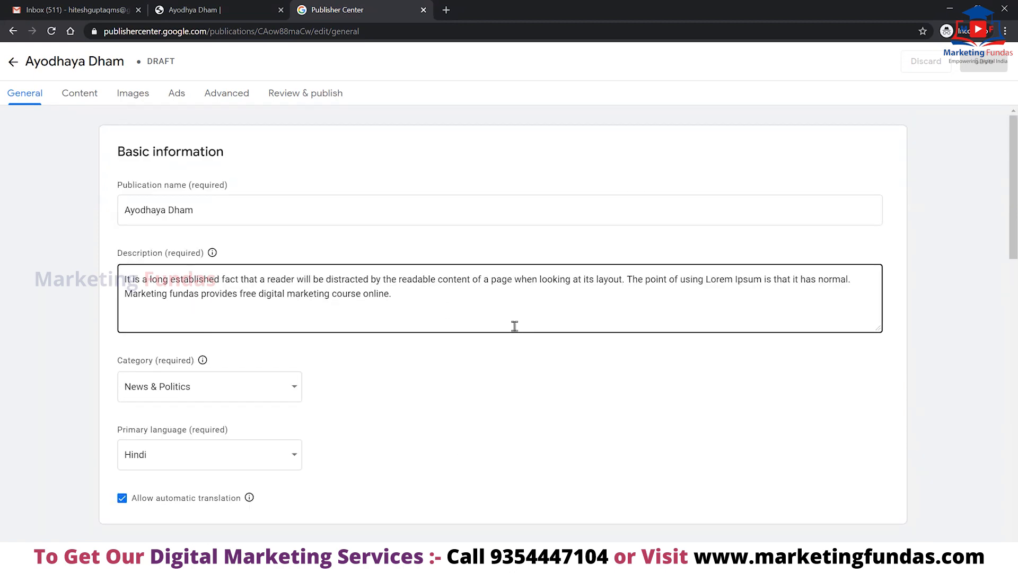
scroll(503, 318, "down", 3)
scroll(374, 235, "down", 3)
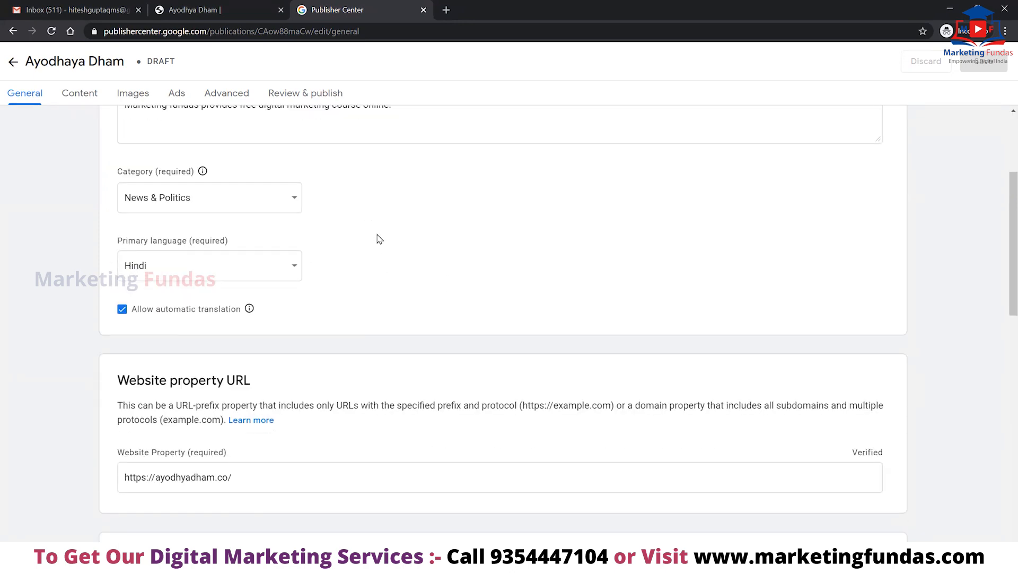
scroll(380, 243, "down", 3)
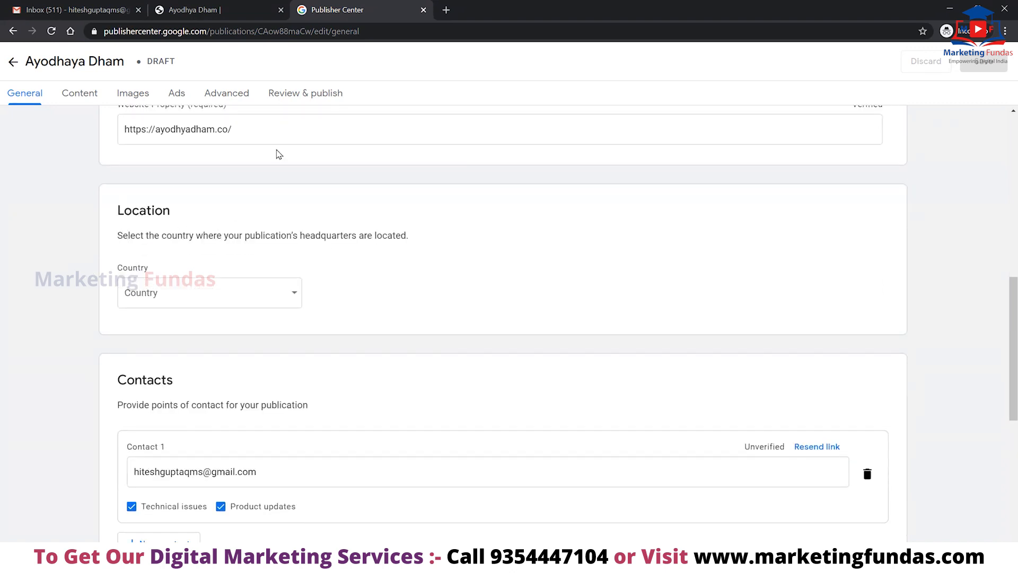
left_click(297, 300)
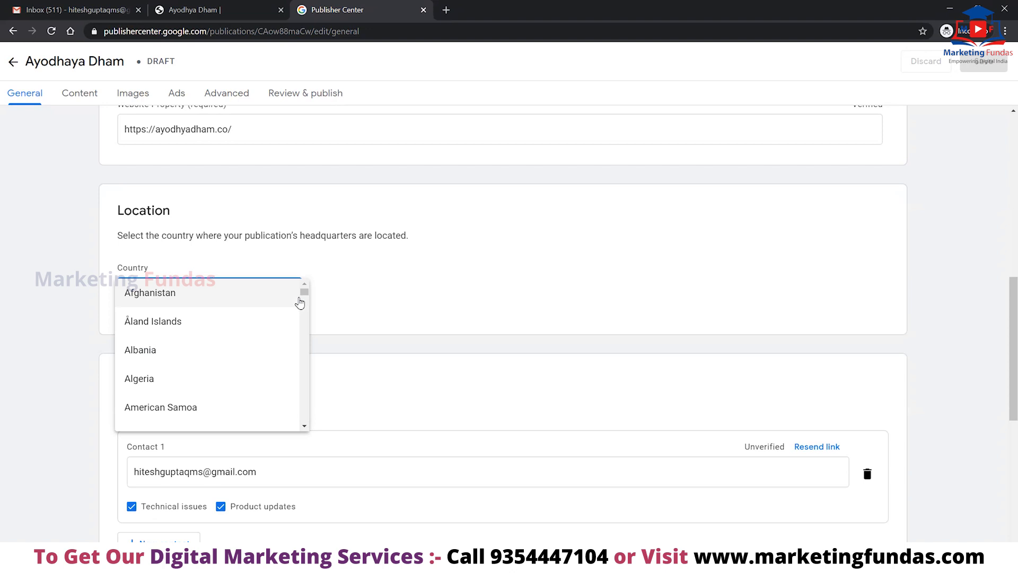
scroll(300, 303, "down", 15)
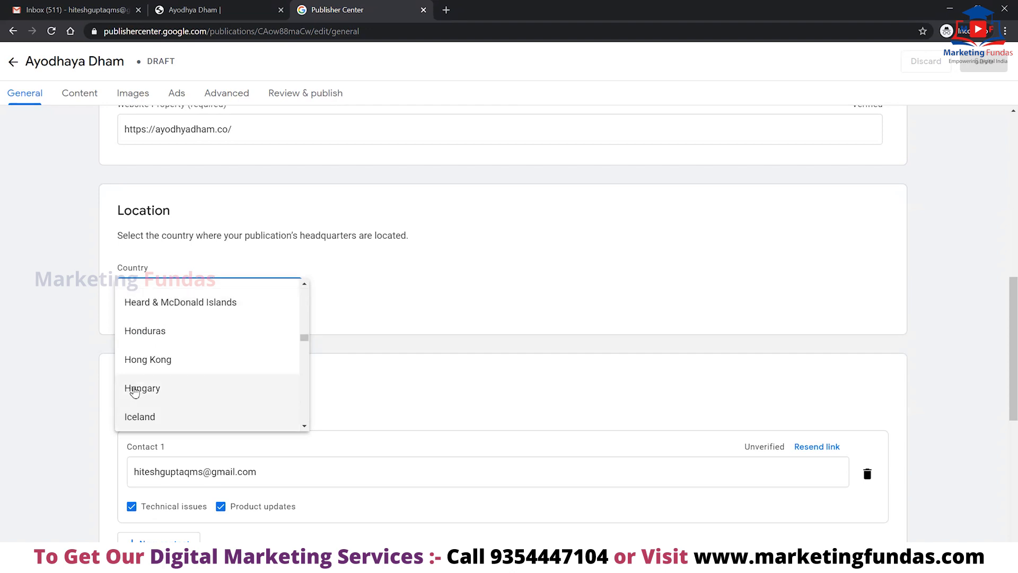
scroll(138, 390, "down", 1)
left_click(160, 392)
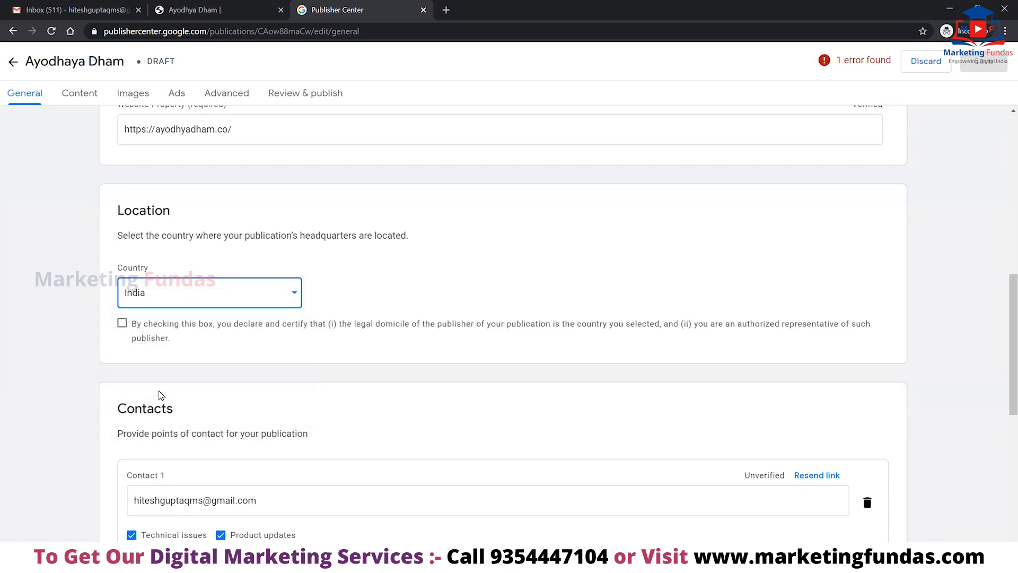
Certify the publisher's legal domicile, save, and recheck the remaining publishing issues.
left_click(122, 324)
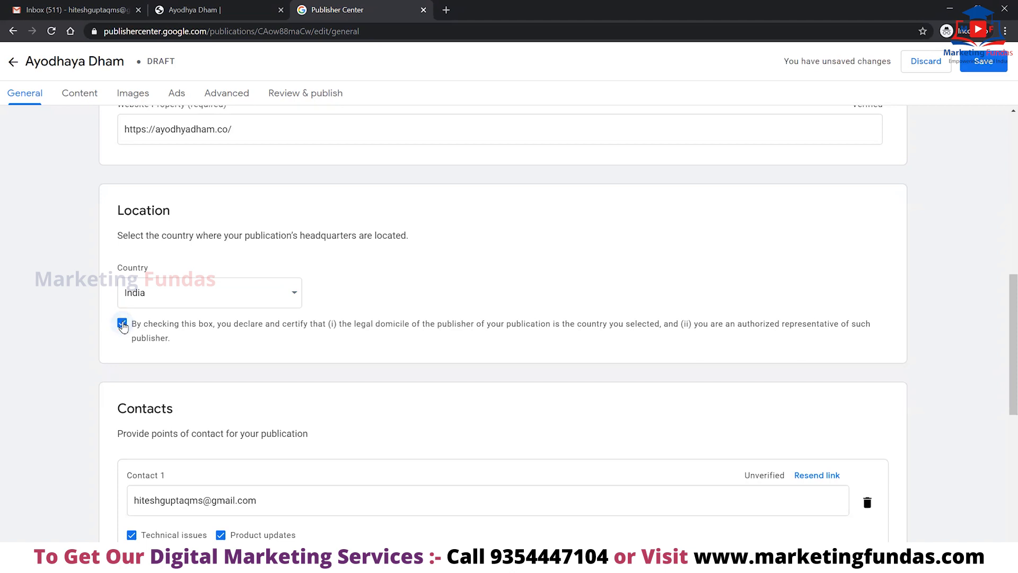
left_click(985, 66)
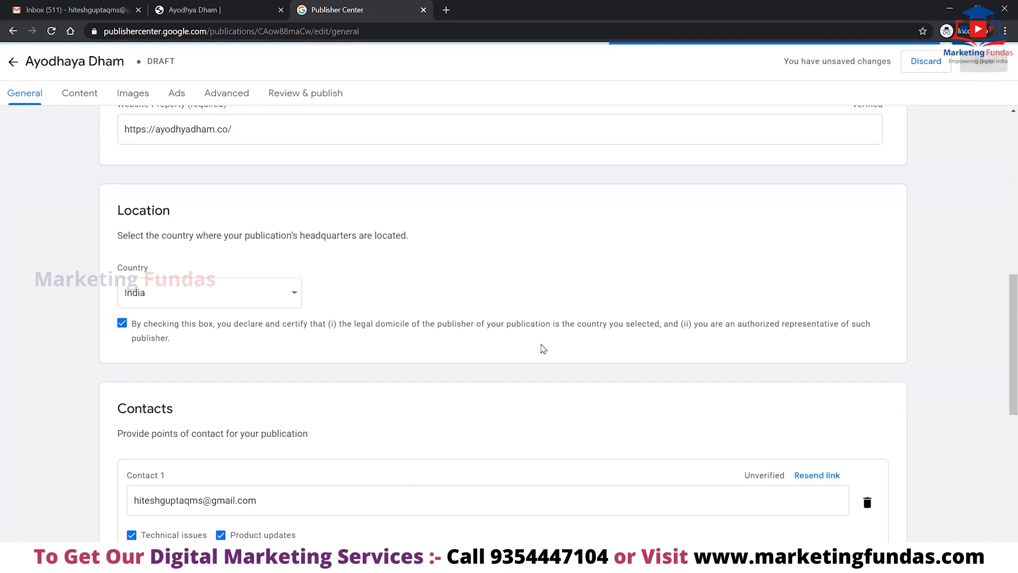
scroll(270, 345, "down", 8)
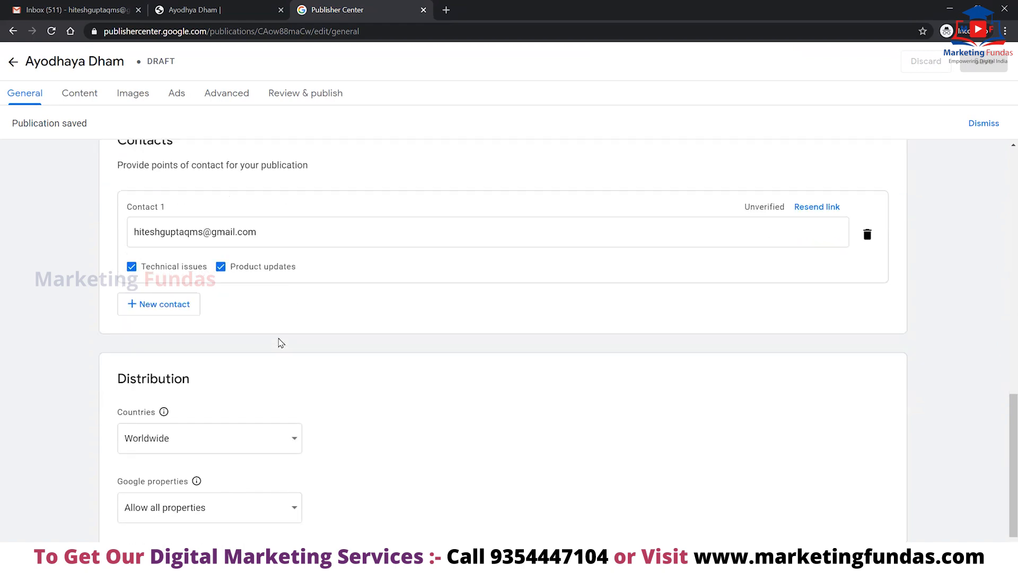
scroll(271, 279, "up", 5)
left_click(302, 96)
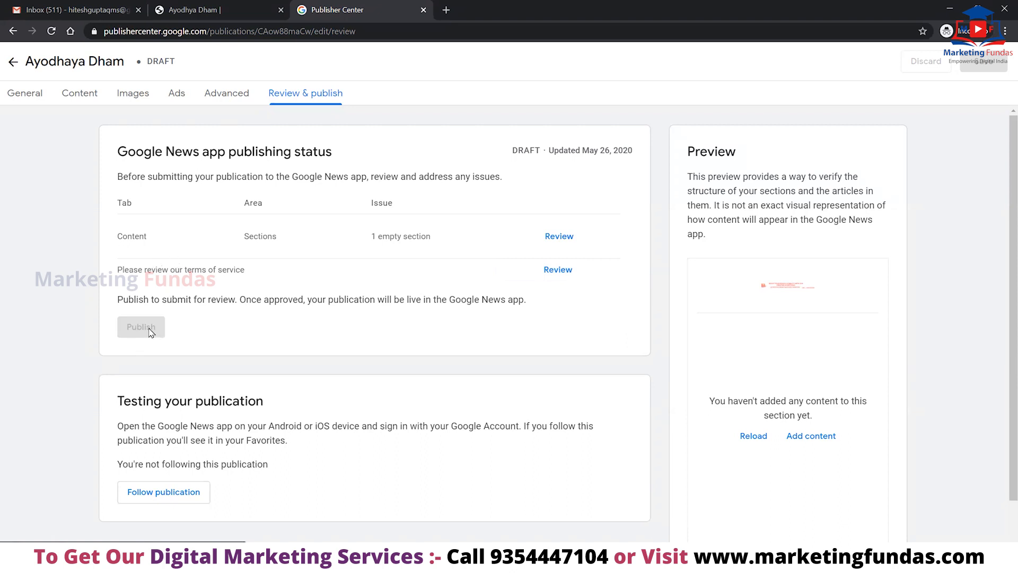
In the Pulchra window, view the Danang Travel Guide and dental SEO articles, then open Pulchra's Google News page.
mouse_move(199, 540)
left_click(148, 505)
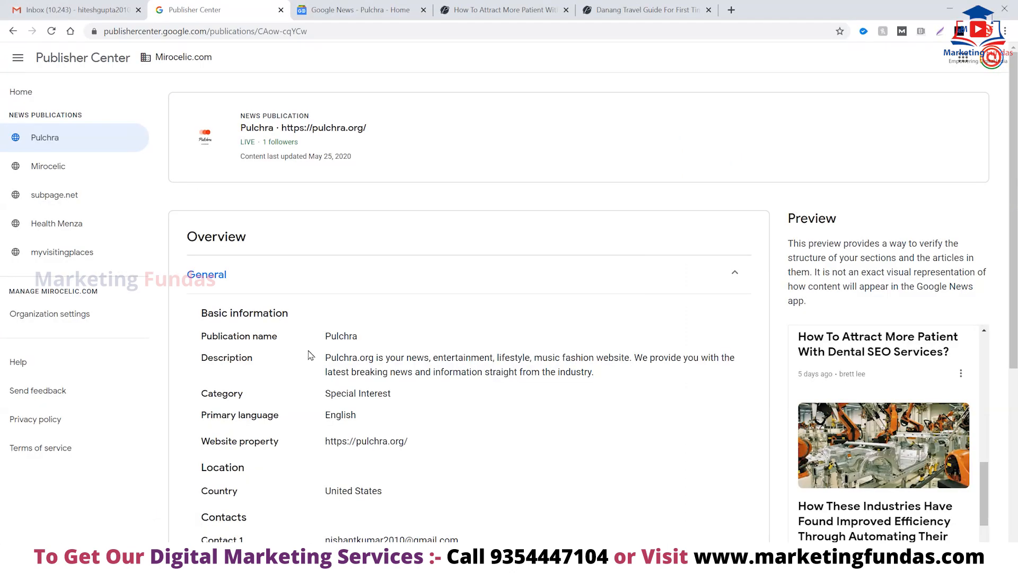
left_click(619, 5)
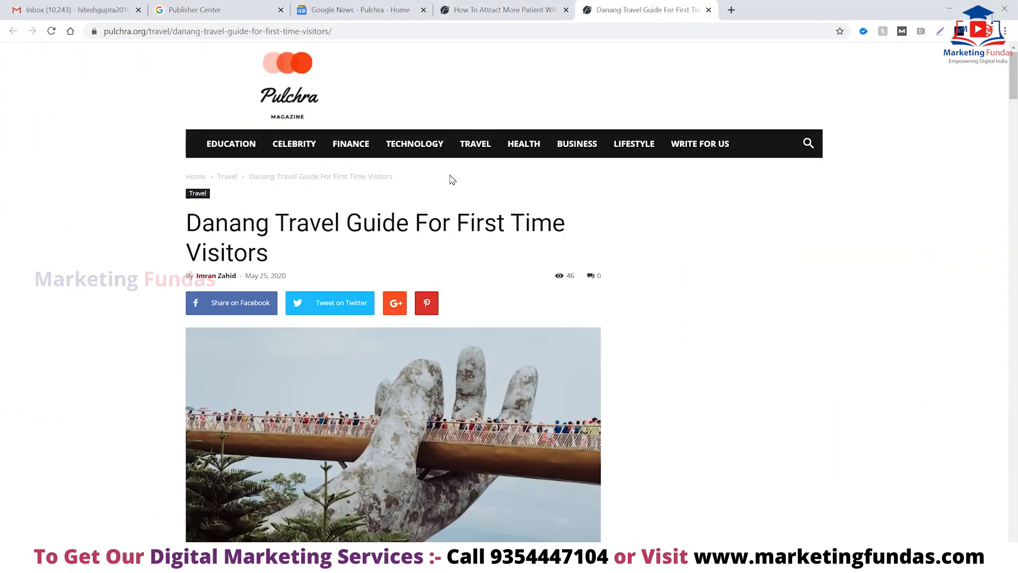
left_click(506, 7)
scroll(472, 202, "up", 10)
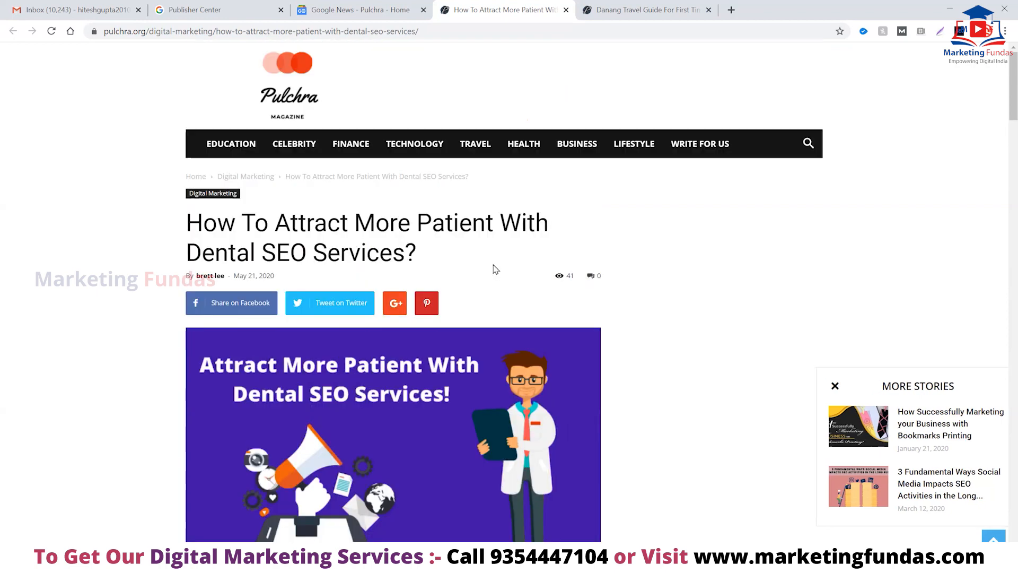
left_click(353, 9)
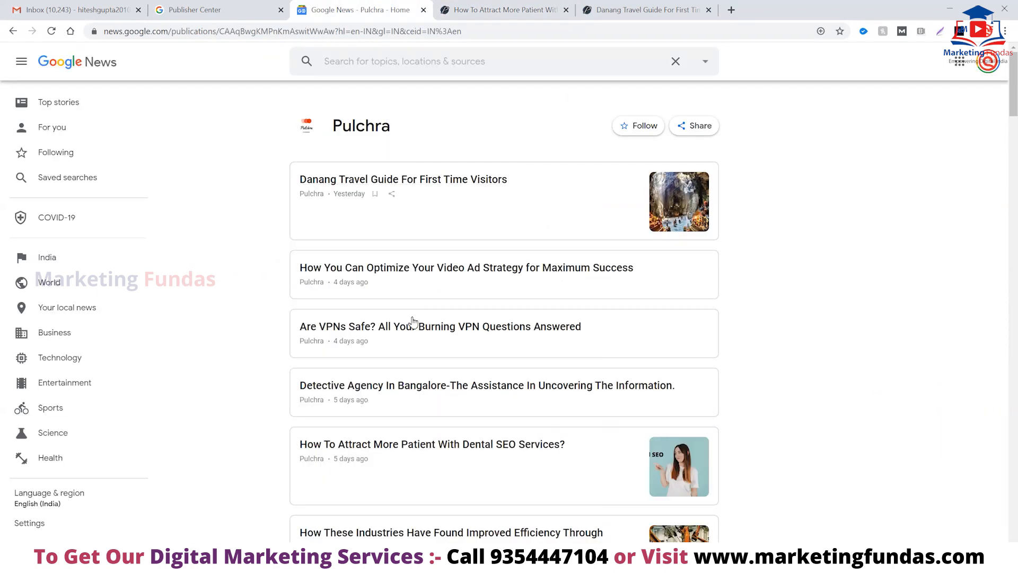
scroll(372, 388, "down", 15)
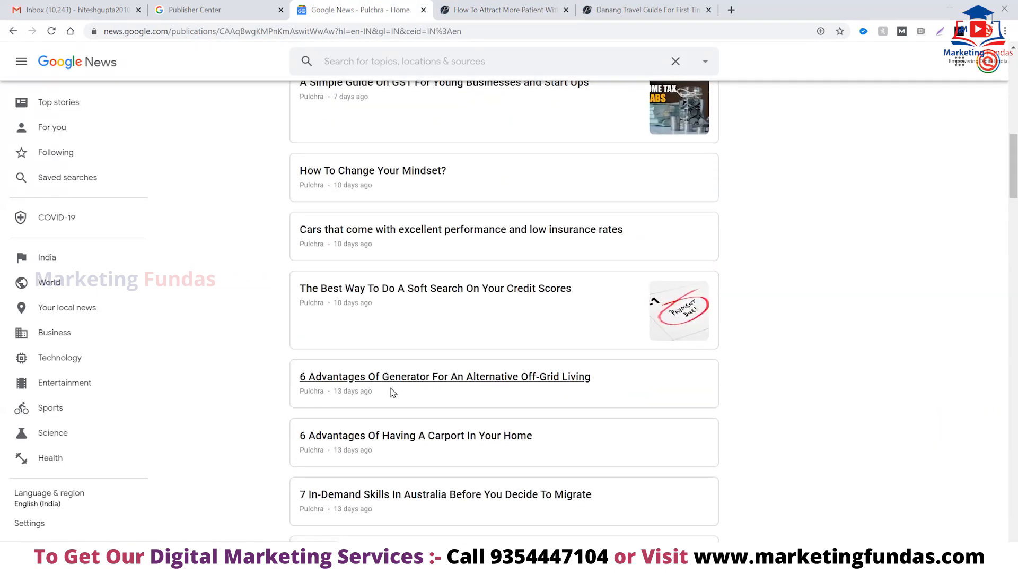
scroll(394, 393, "up", 15)
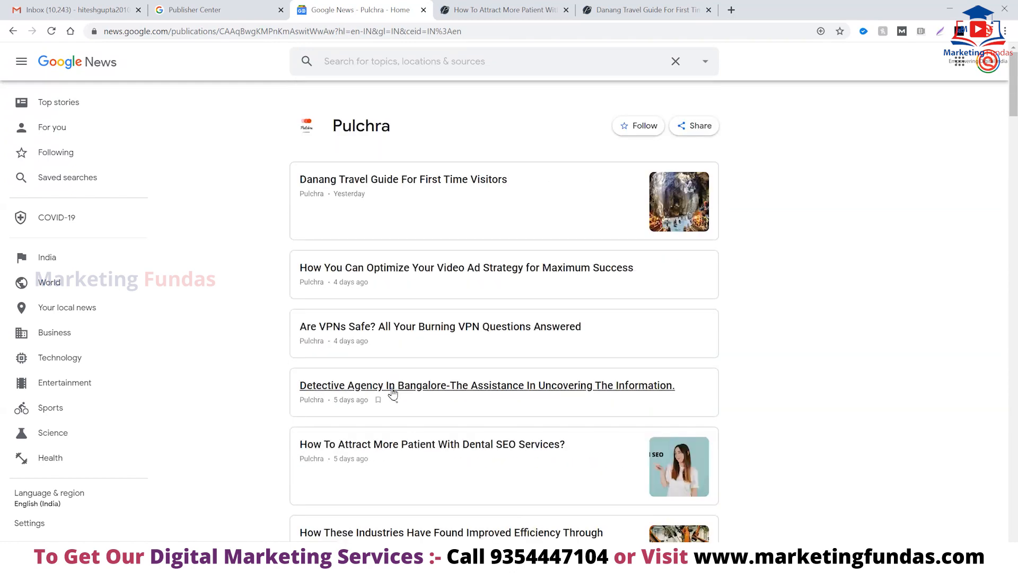